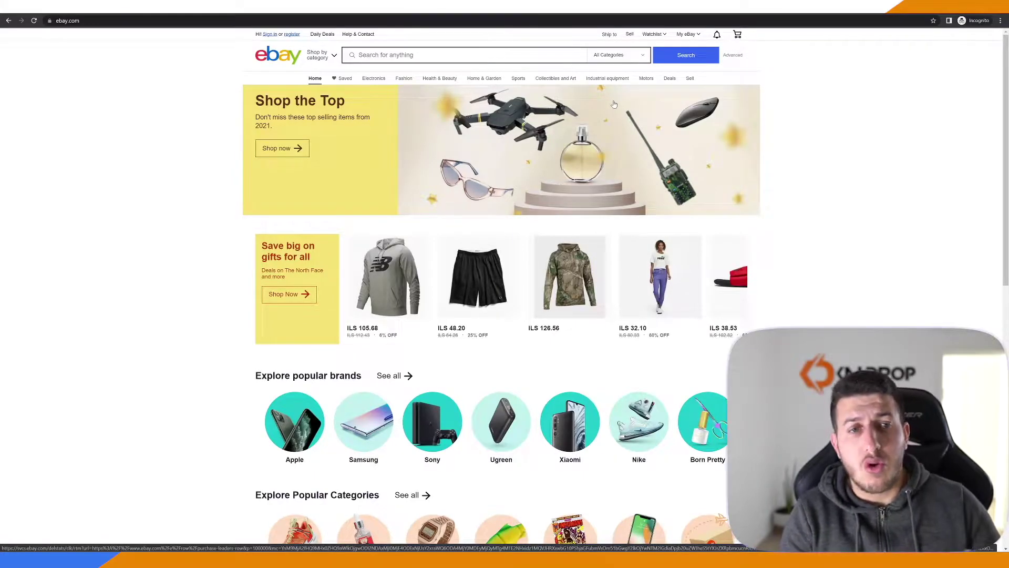
Go to eBay's Create an account page from the 'register' link on the home page
click(289, 37)
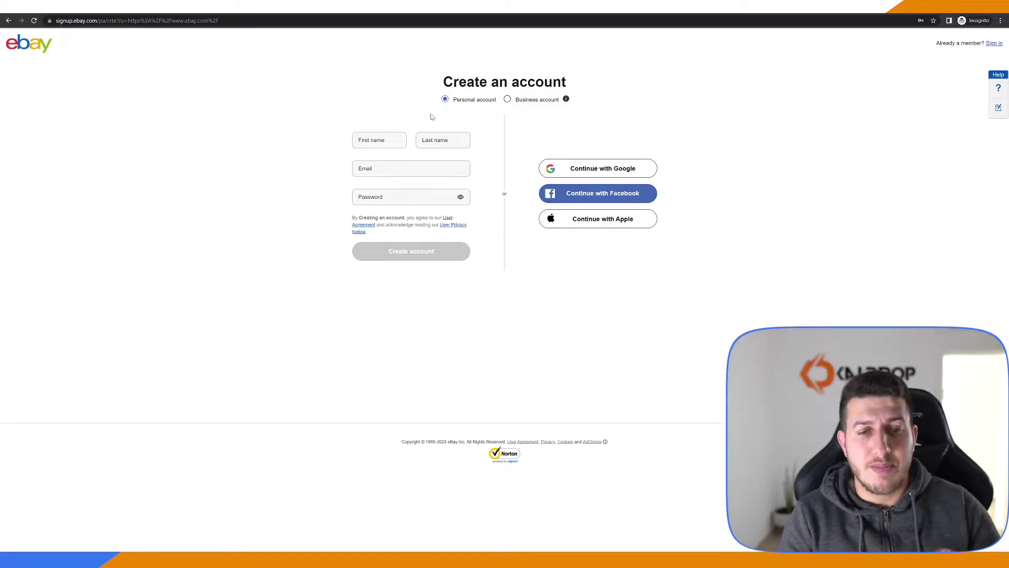
Create the personal account by entering the first name, last name, email and password
click(379, 140)
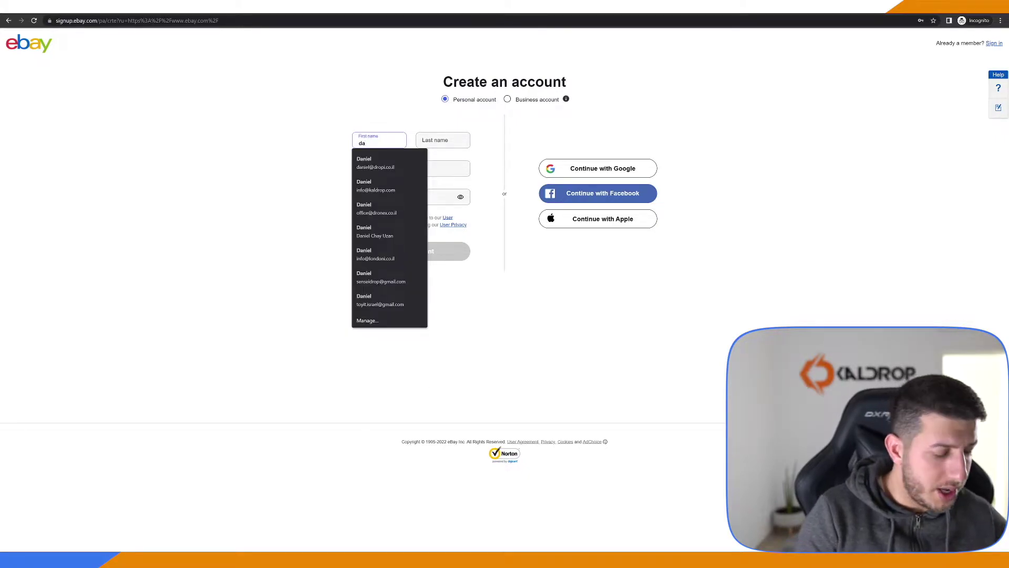
key(Tab)
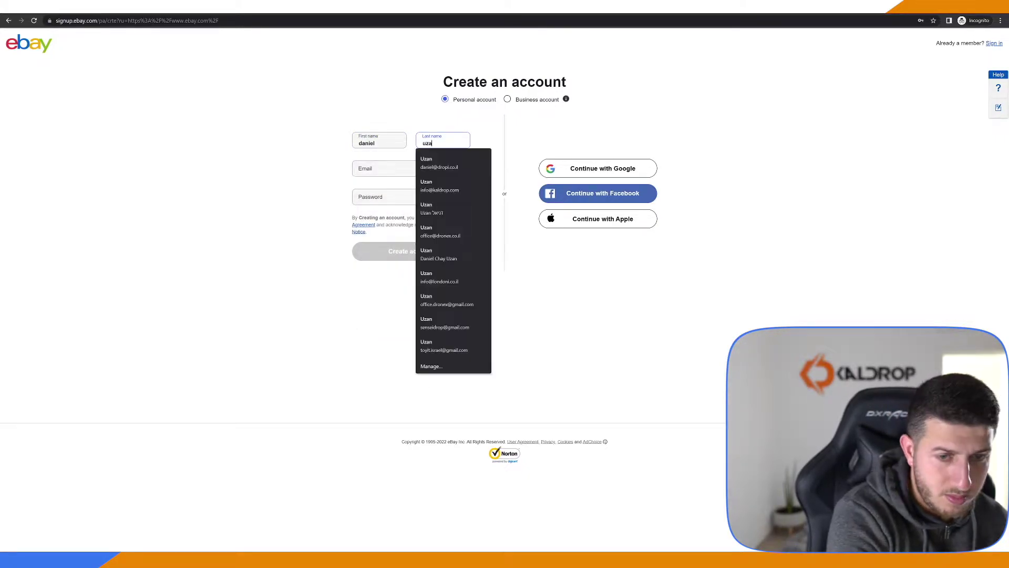
key(Tab)
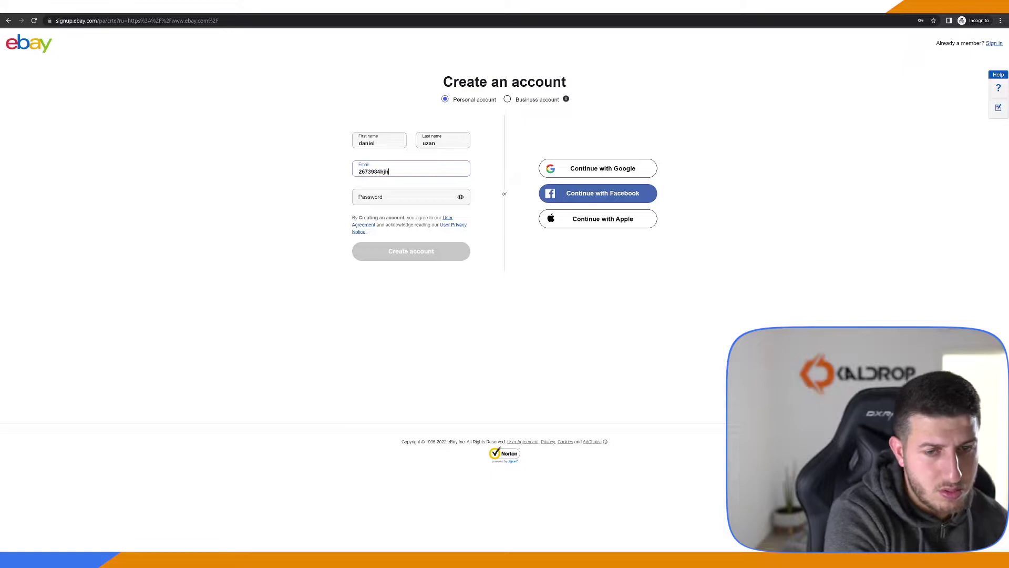
key(Tab)
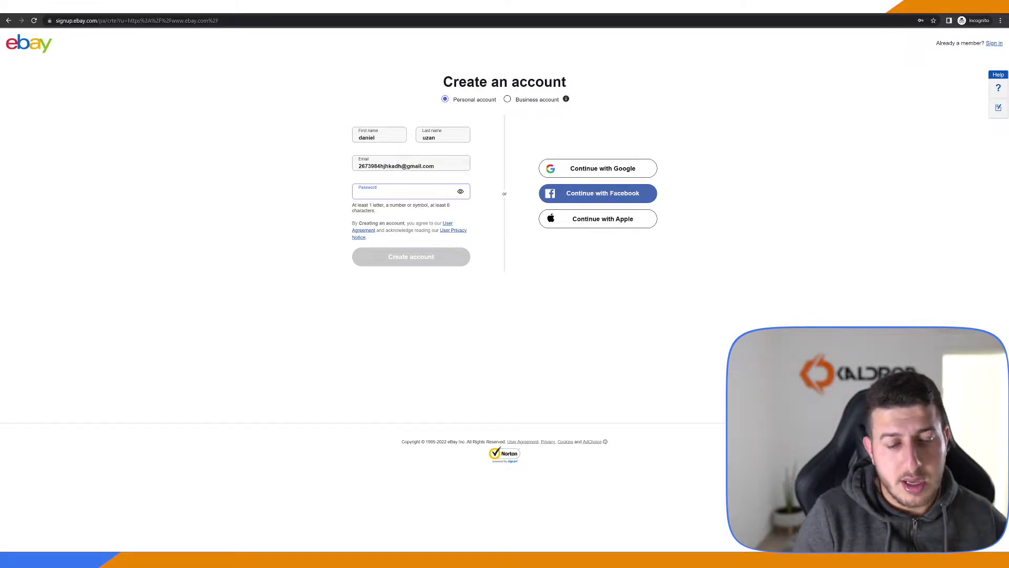
text(1234567812345678)
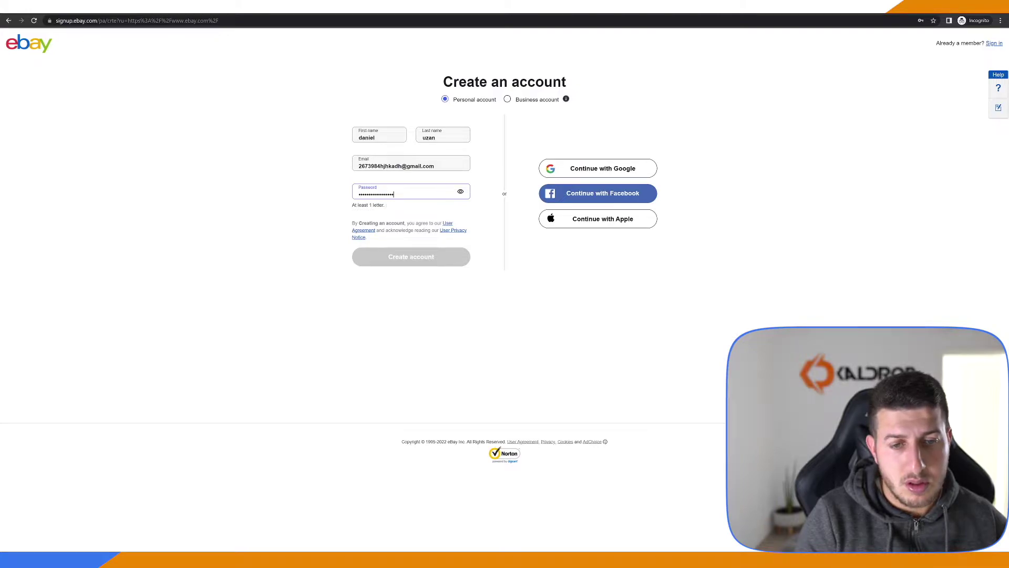
text(a)
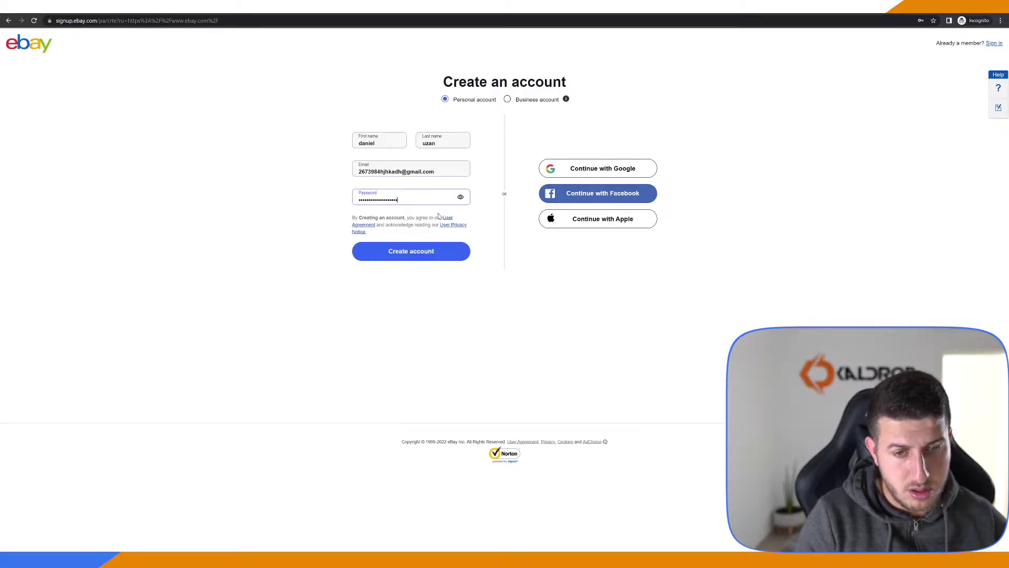
click(424, 251)
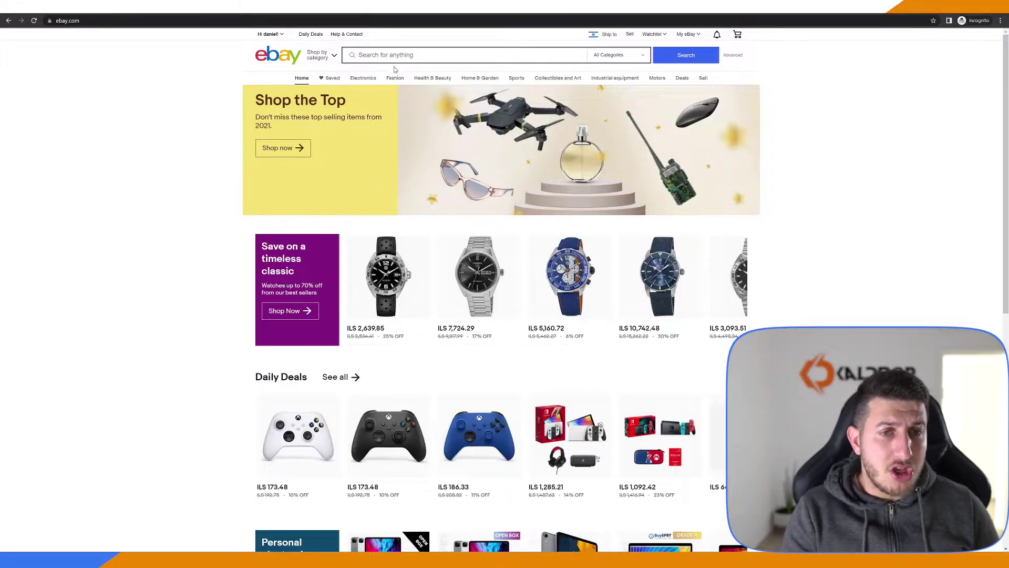
Search eBay for 'KEYCHAIN', replacing the mistyped 'CHEF KN' text
click(463, 55)
text(CHEF KN)
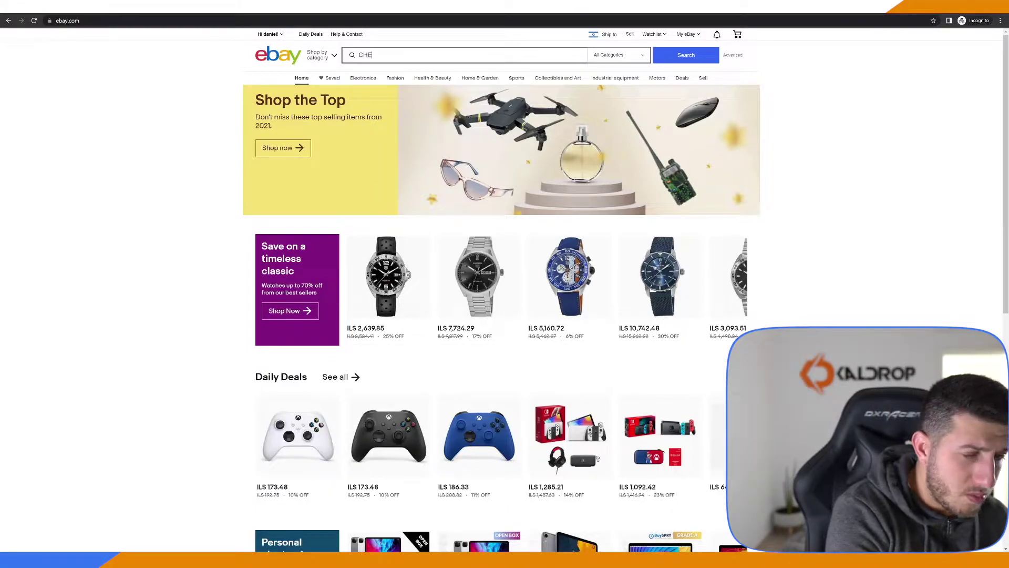
key(BackSpace)
key(BackSpace)
key(BackSpace)
key(BackSpace)
key(BackSpace)
key(BackSpace)
key(BackSpace)
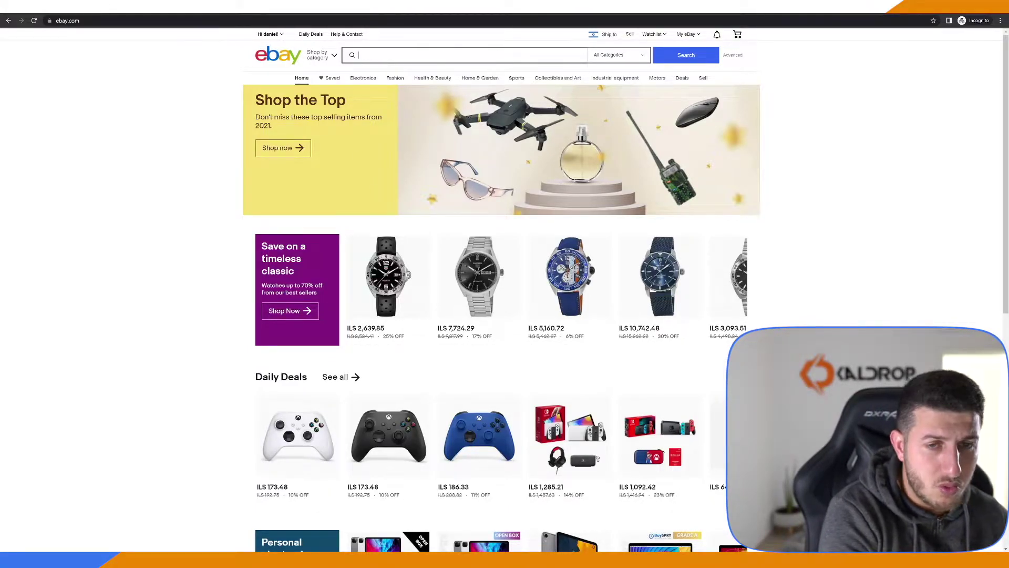
text(KEYCHAIN)
key(Return)
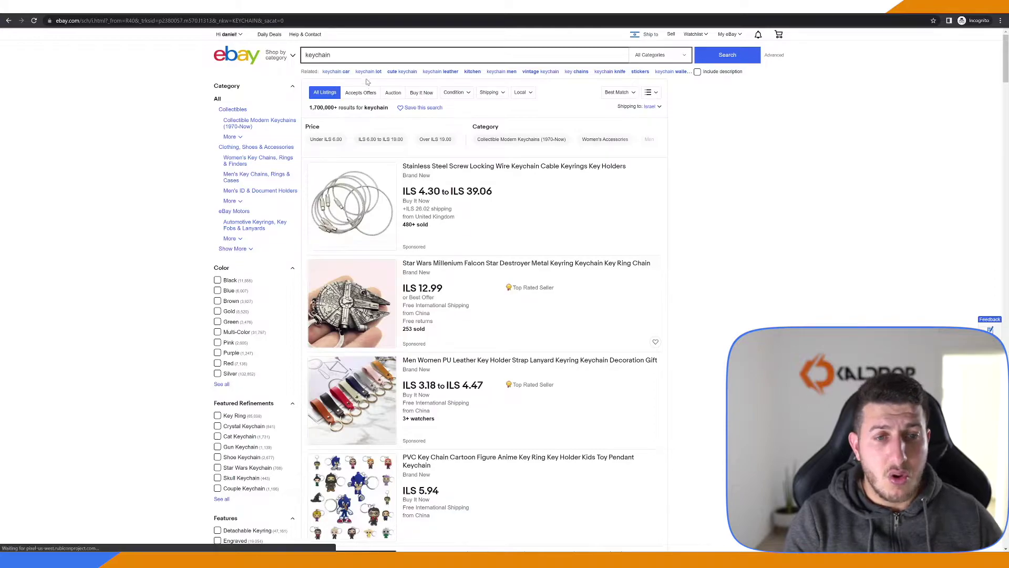
Limit results to Buy It Now and sort by Price + Shipping: lowest first
click(422, 92)
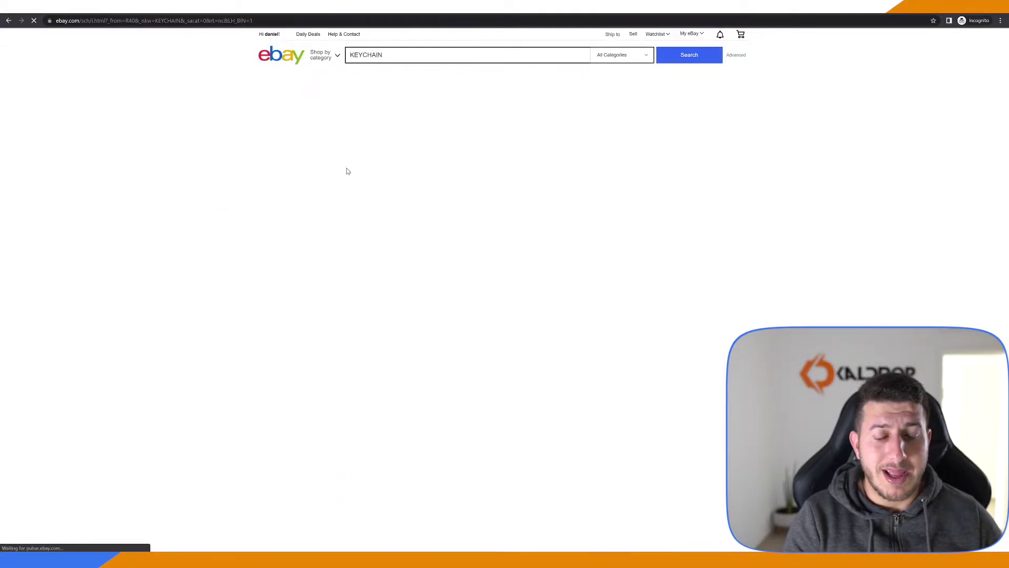
click(621, 93)
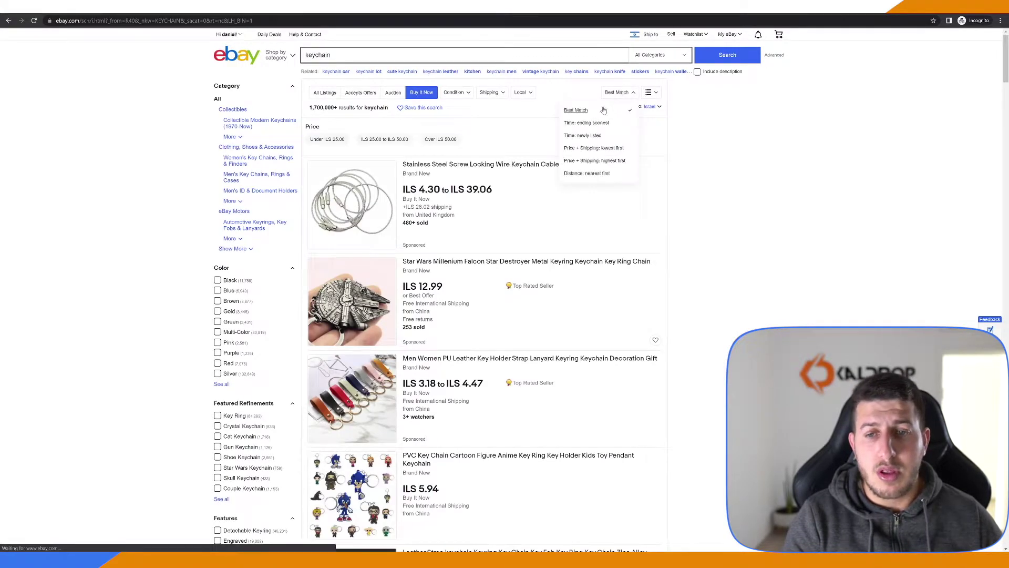
click(605, 149)
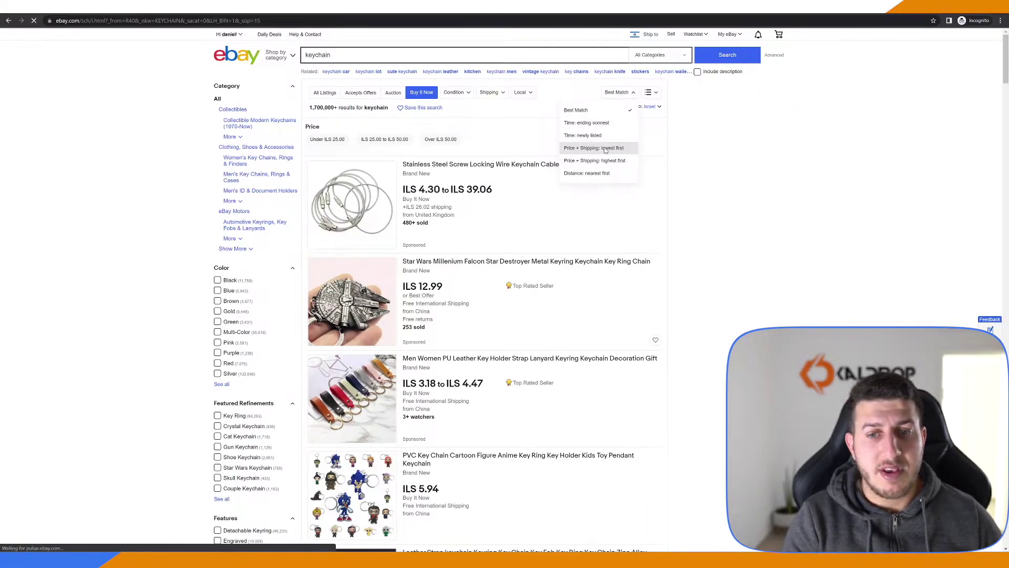
scroll(370, 118, down, 3)
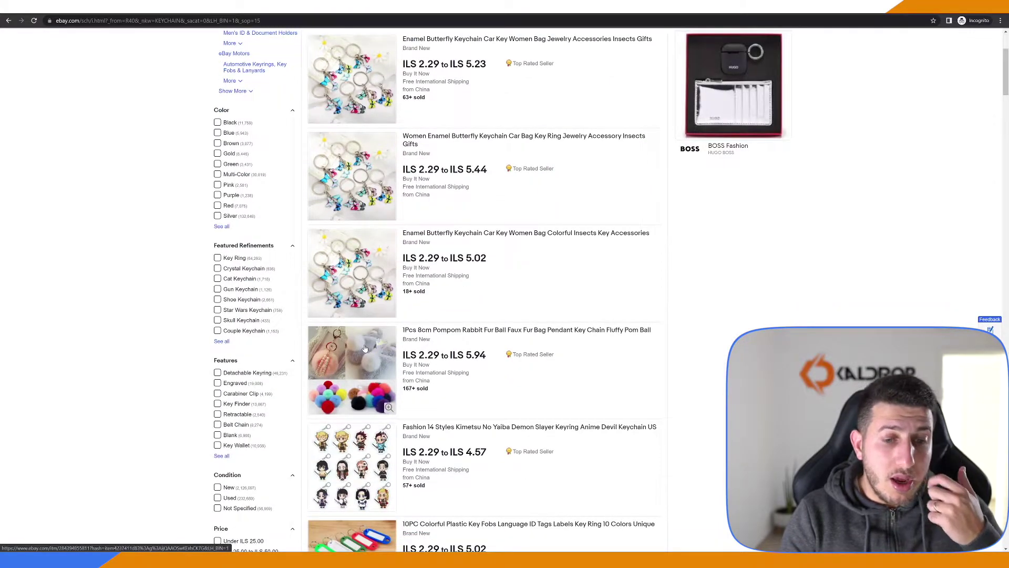
scroll(372, 332, down, 4)
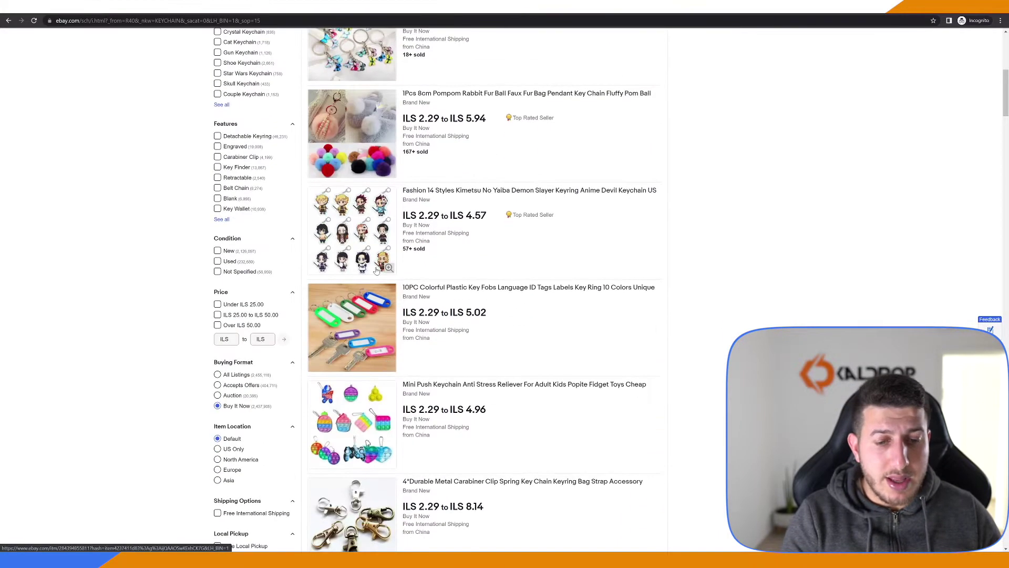
Browse the butterfly keychain listings and their colour variants, including the Key tag option
click(324, 68)
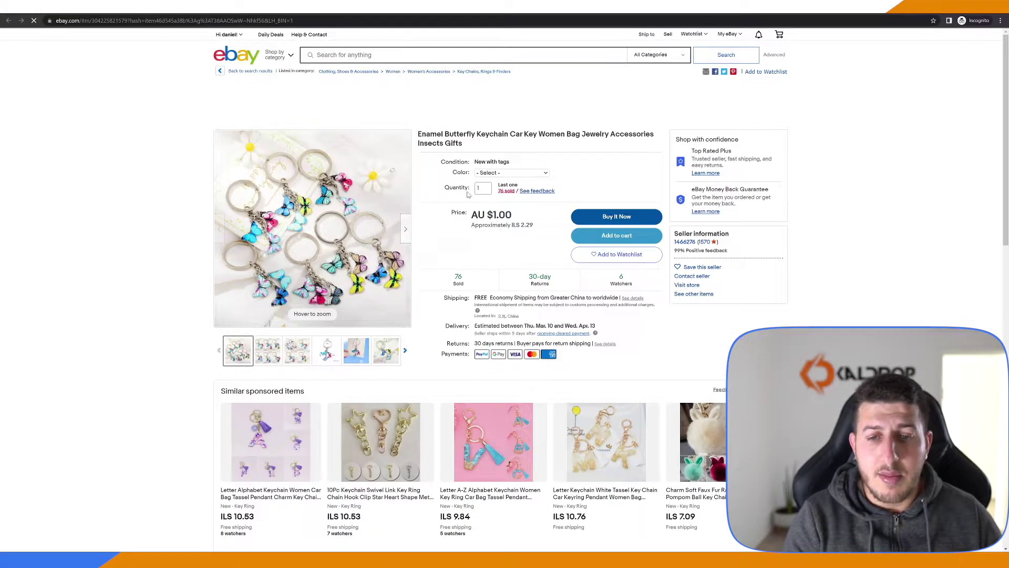
click(511, 173)
click(515, 203)
key(End)
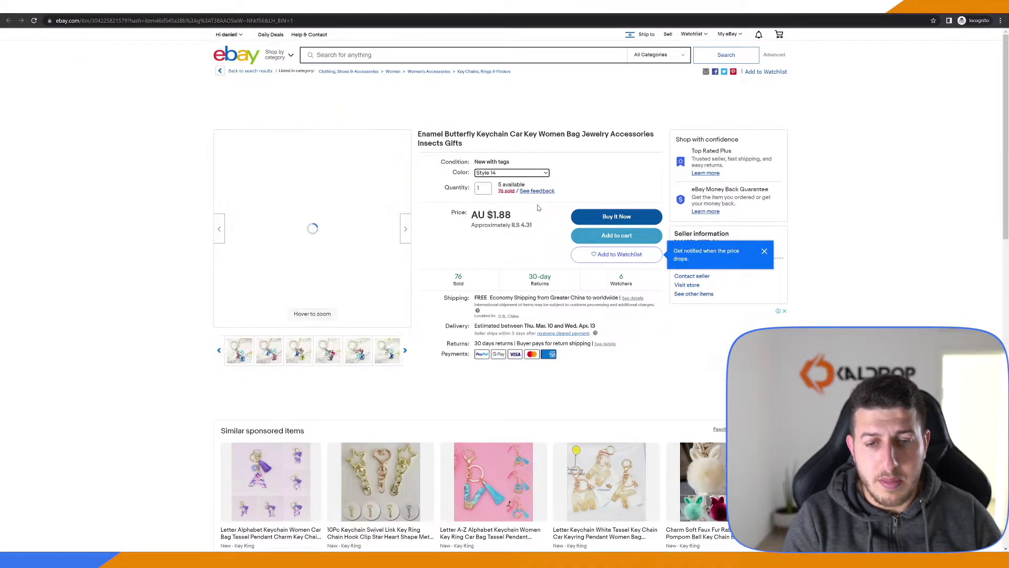
key(alt+Left)
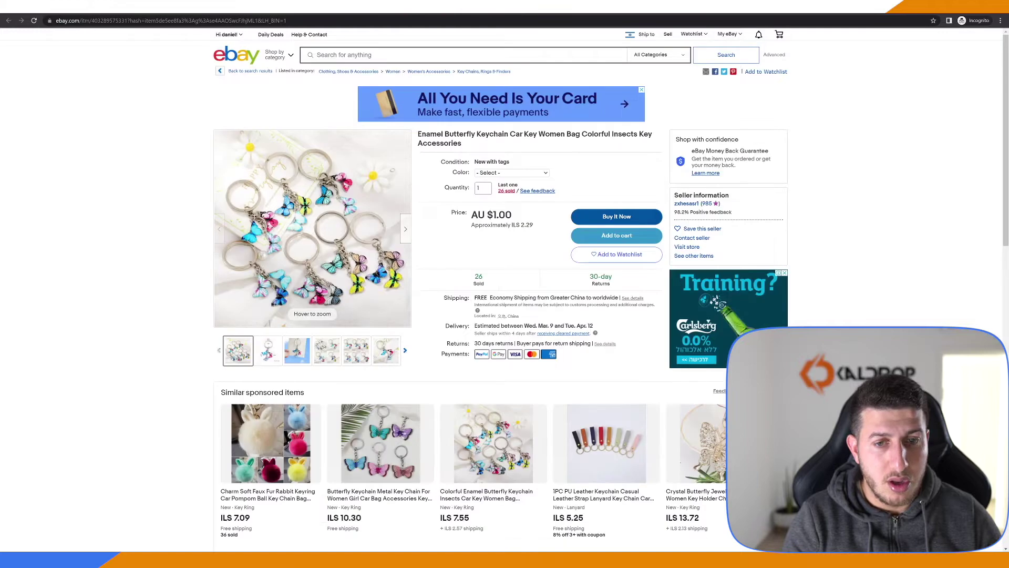
click(516, 174)
click(513, 256)
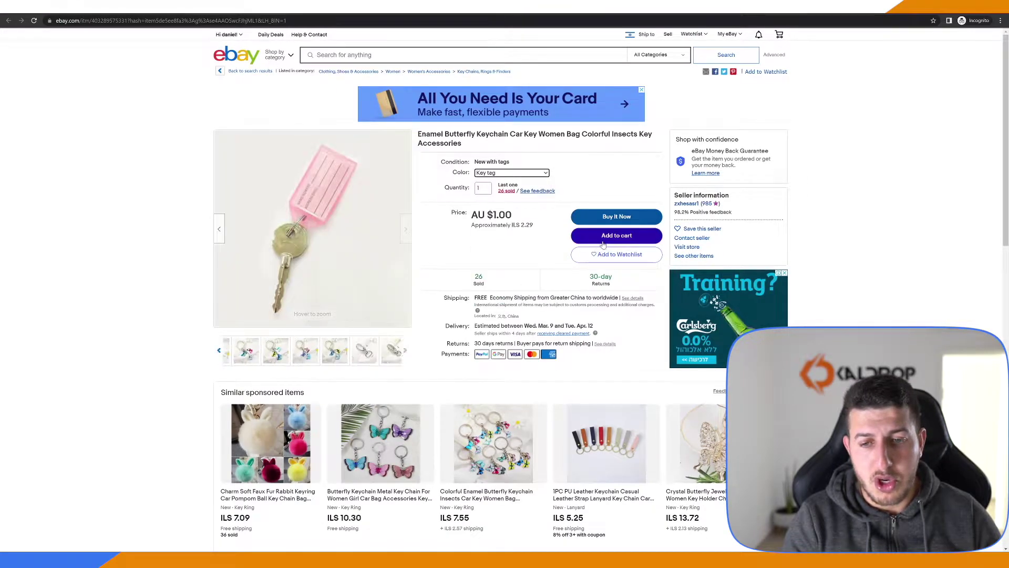
Choose the Shamp Pink colour on the pompom keychain and add it to the cart
click(512, 173)
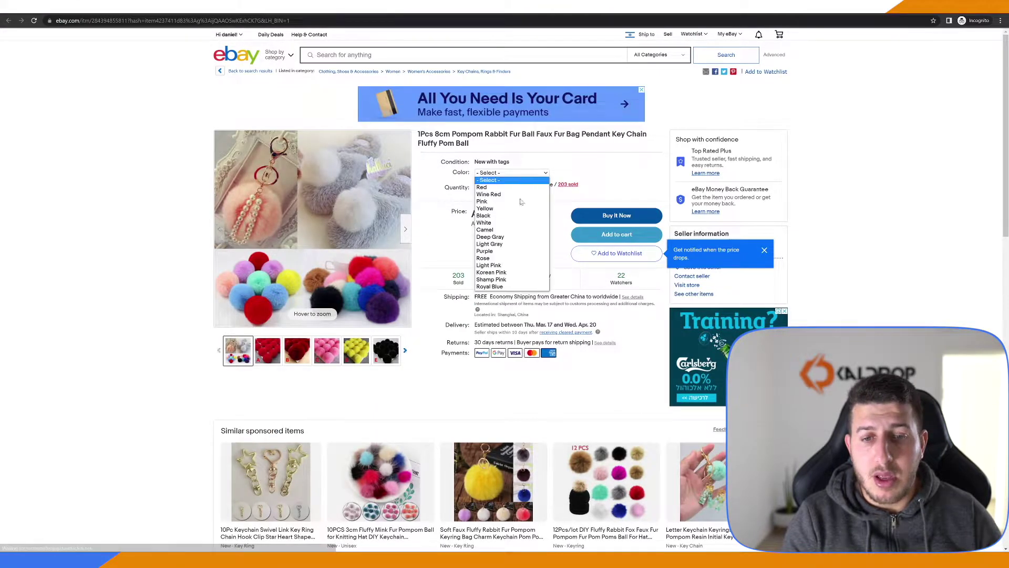
click(544, 240)
key(Down)
key(Down)
key(Up)
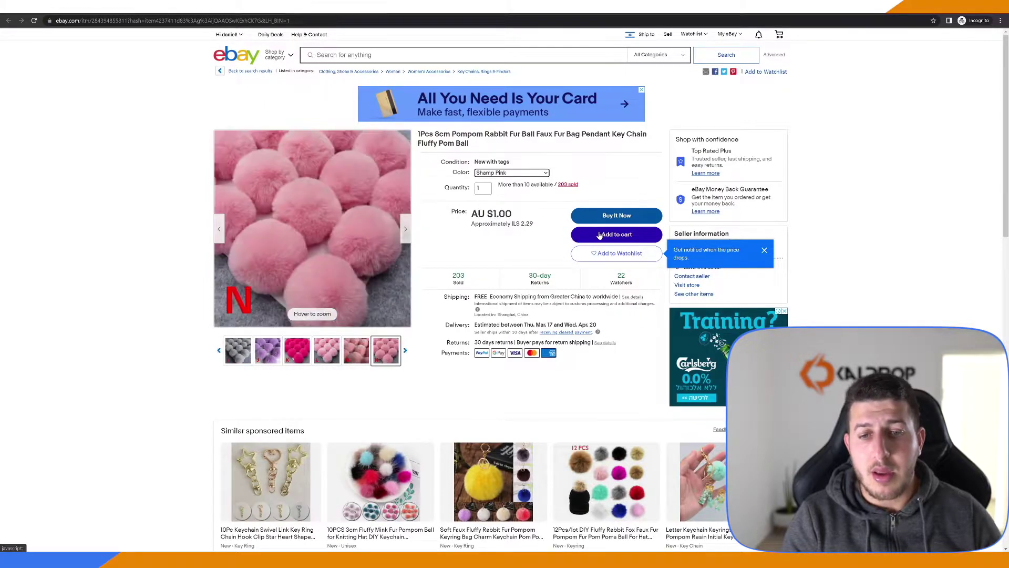
click(600, 235)
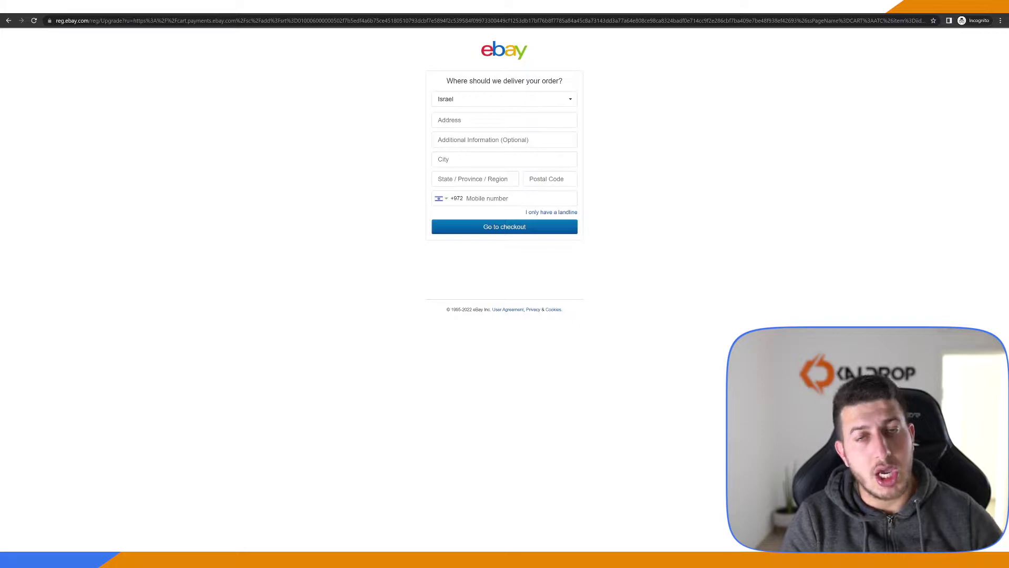
Fill in the delivery street, city, region, postal code and mobile number, submit, then return to the butterfly listing
click(504, 120)
text(DAS)
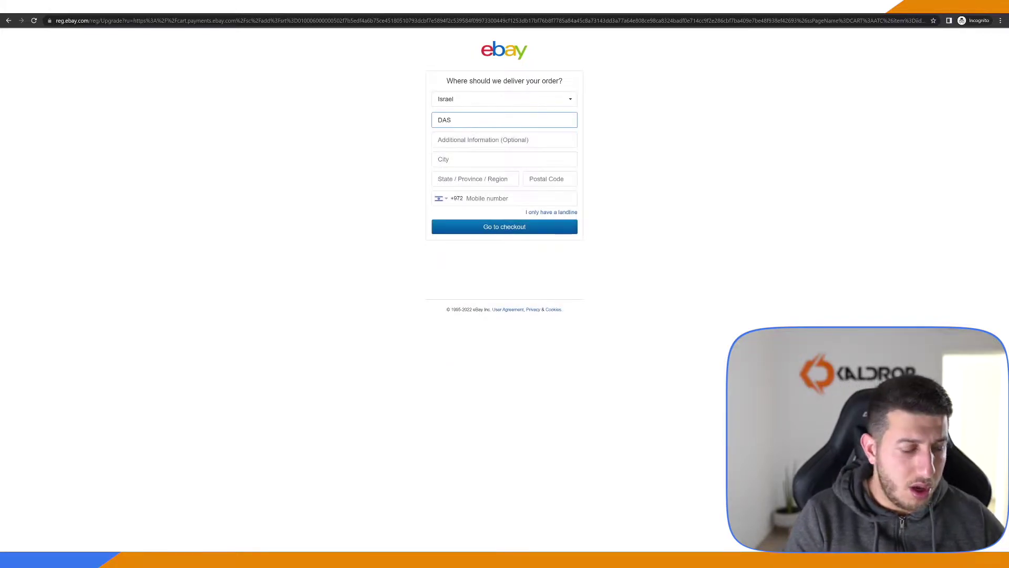
text( 123)
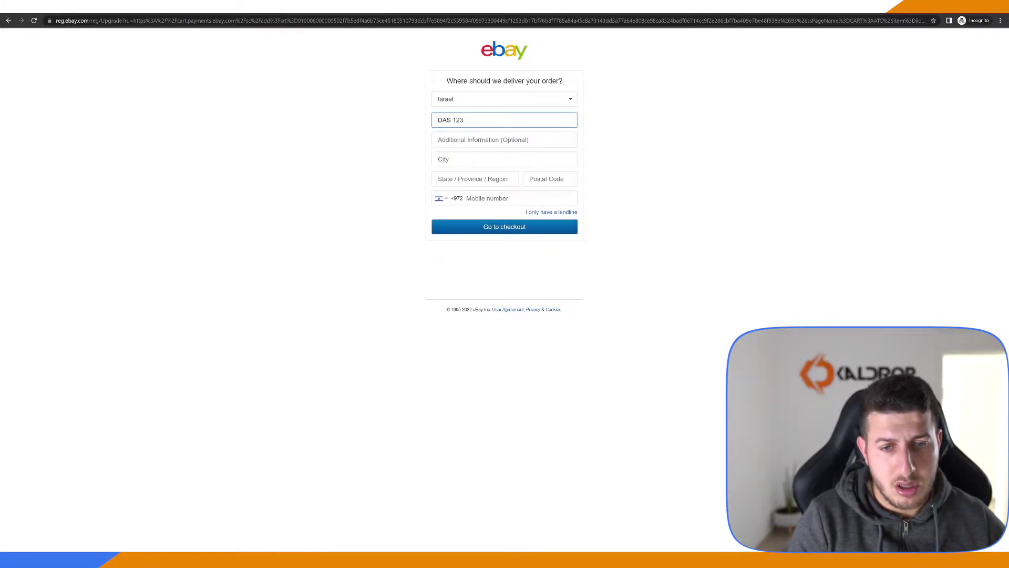
click(504, 159)
text(GASDDA)
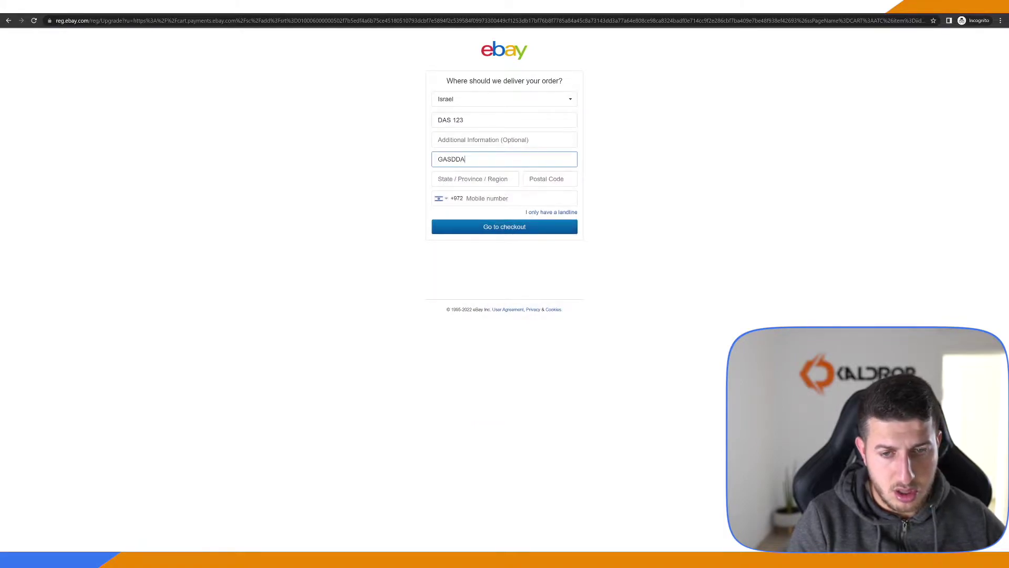
key(Tab)
text(DASDEA)
key(Tab)
text(4234123)
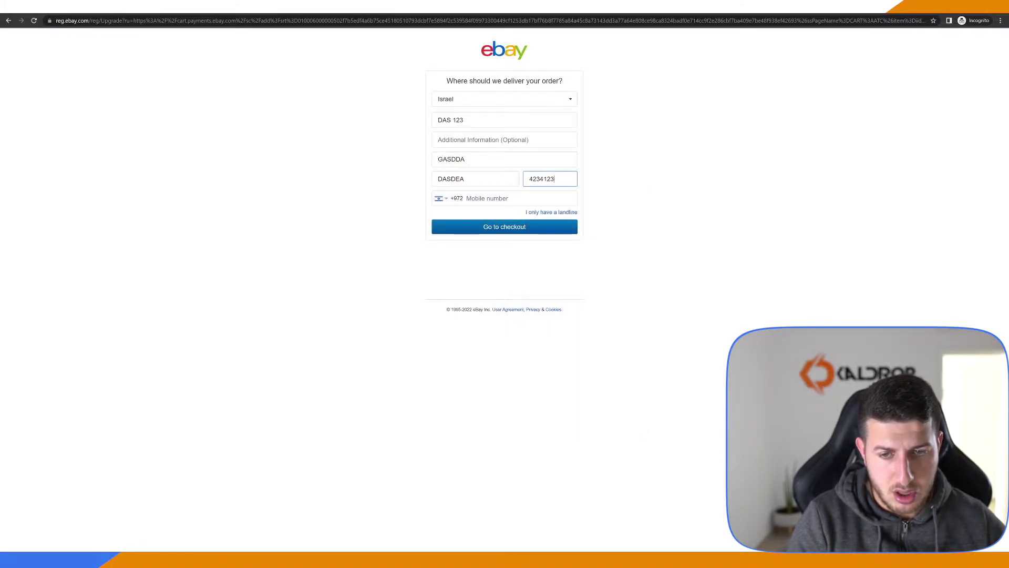
key(Tab)
text(53672347)
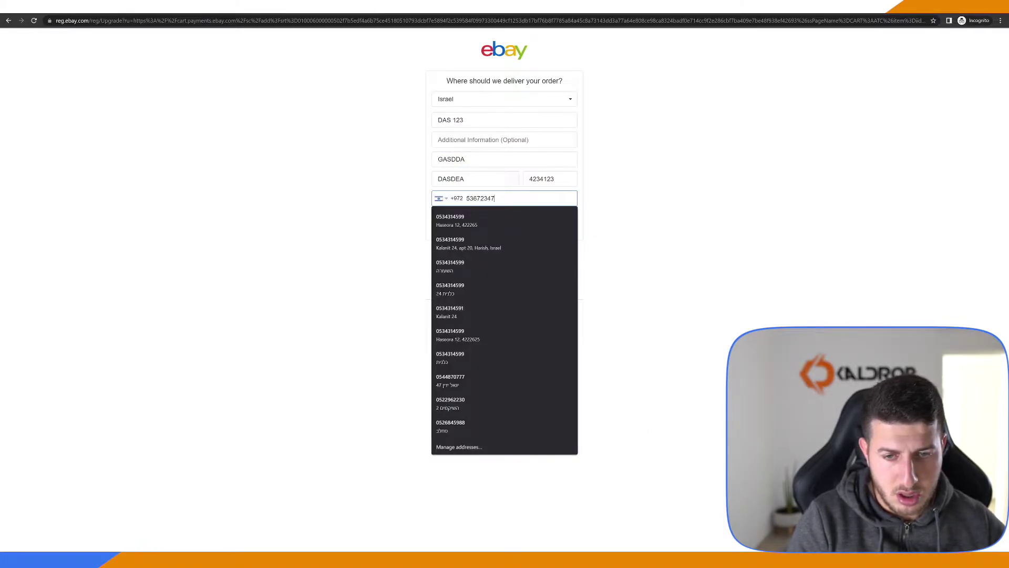
text(5)
click(534, 226)
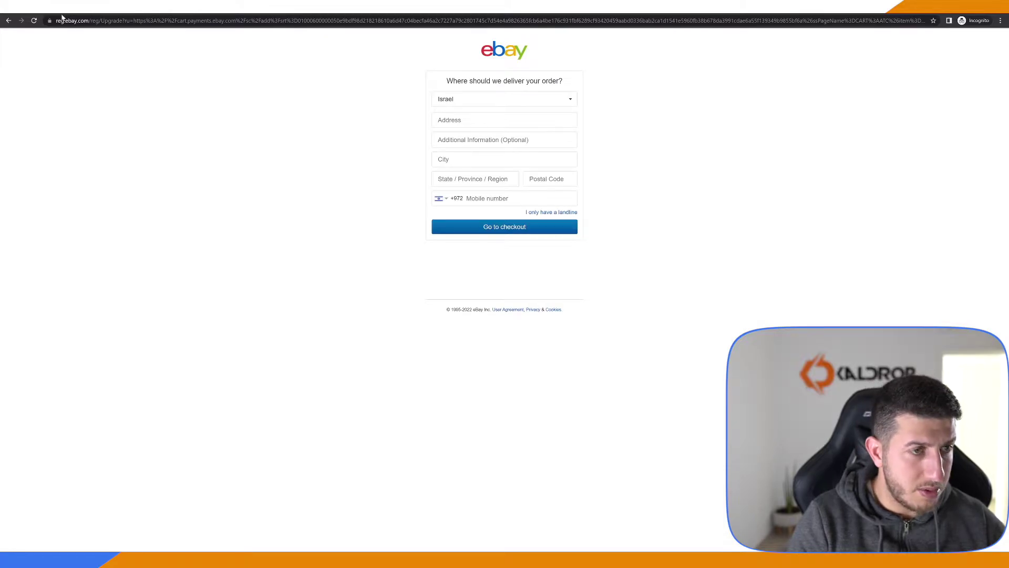
key(alt+Left)
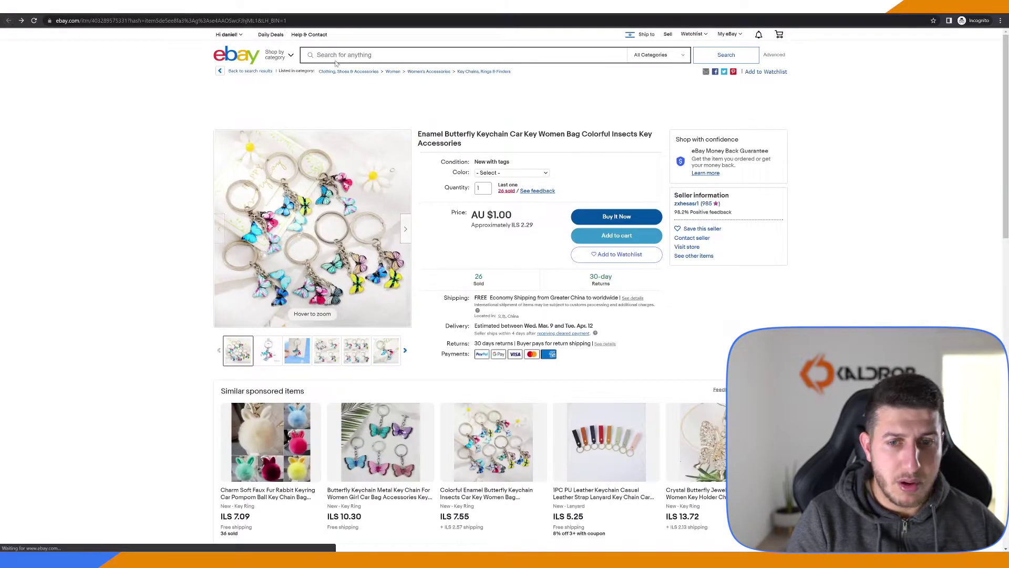
Add the Style 15 butterfly keychain and a Style 12 keychain from the other listing to the cart
click(511, 173)
click(500, 303)
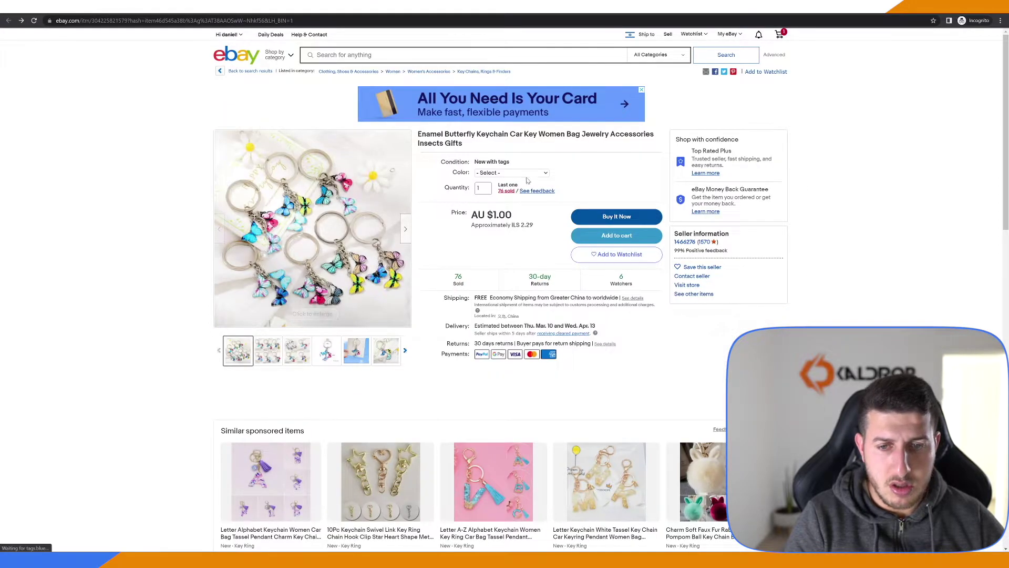
click(511, 172)
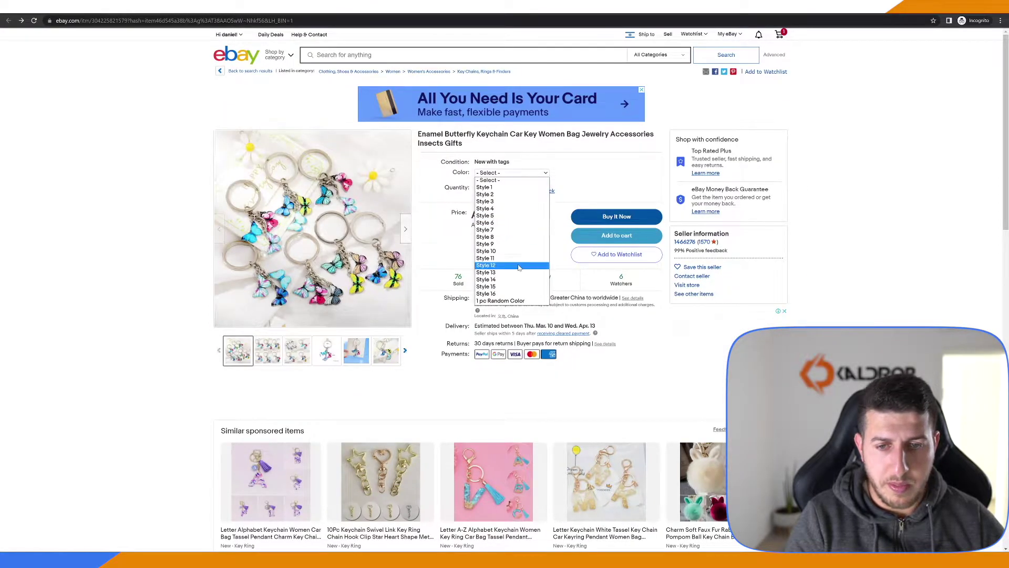
click(518, 267)
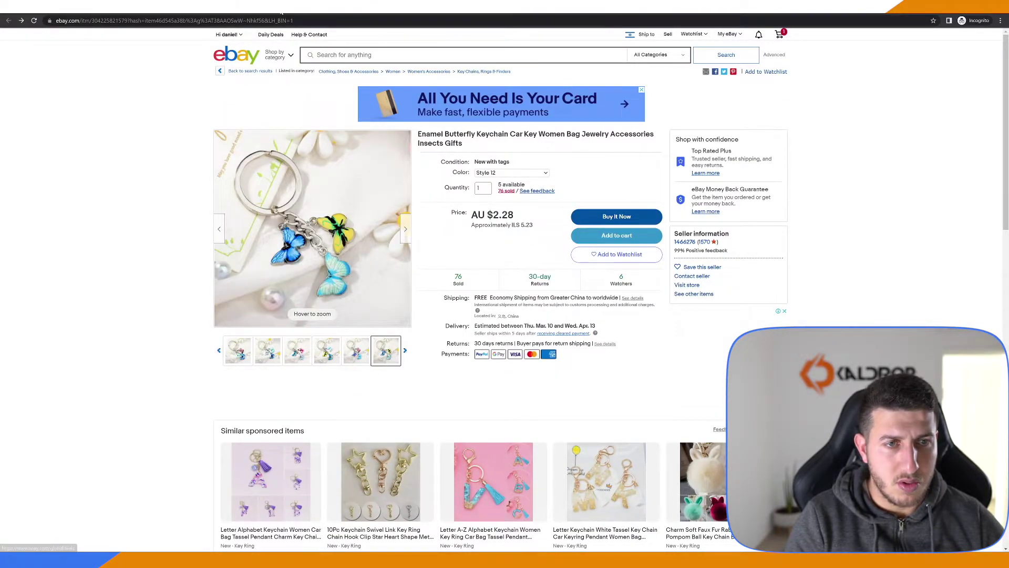
click(616, 235)
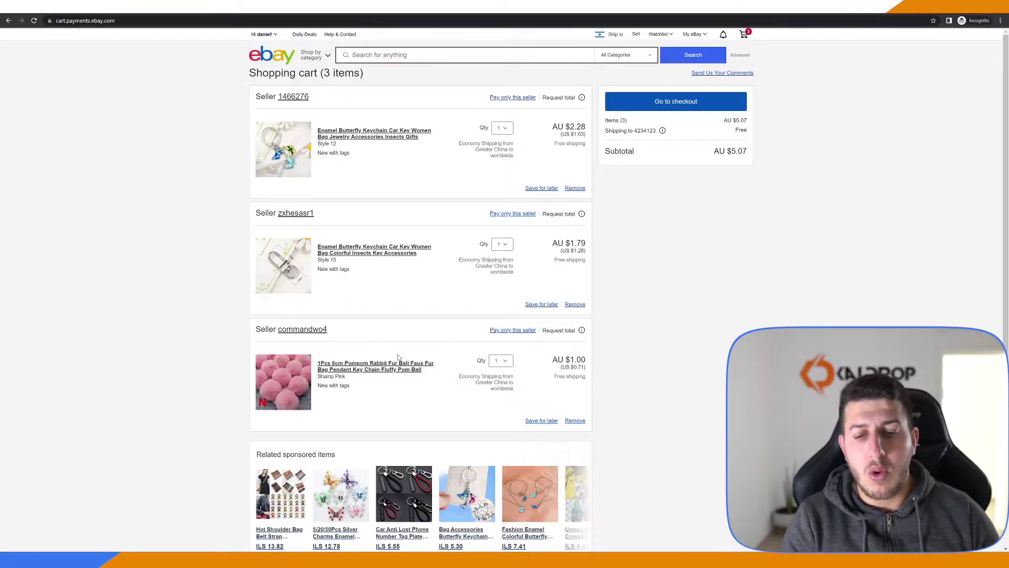
From the seller's listings, add the Pink 100PCS flower-shaped beads to the cart
click(305, 216)
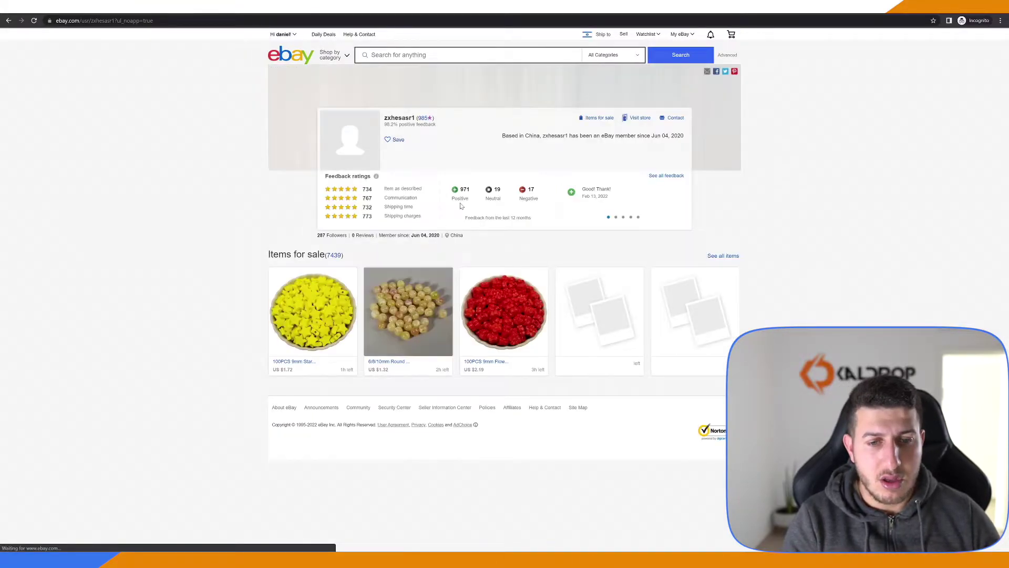
click(531, 300)
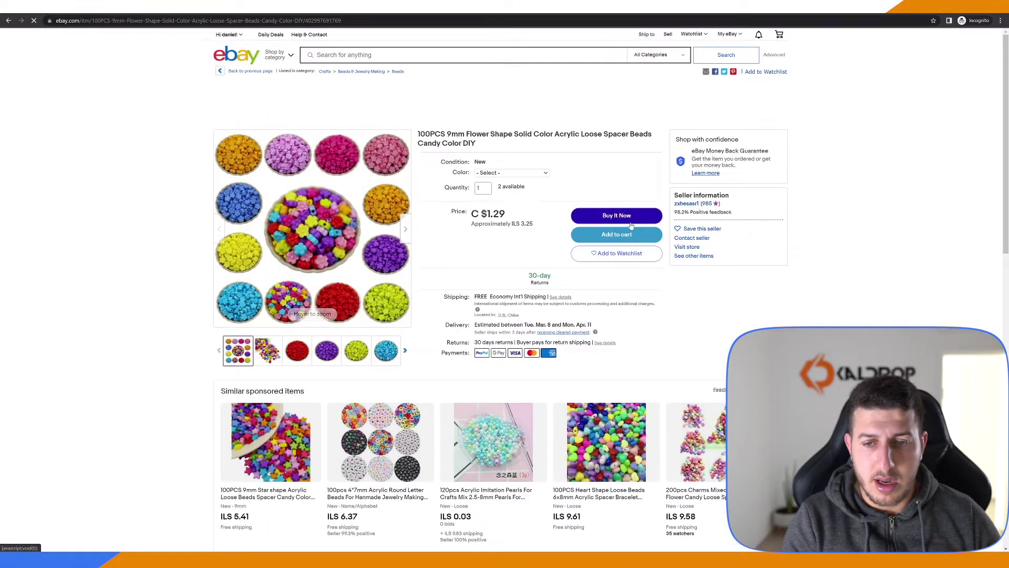
click(511, 172)
click(504, 221)
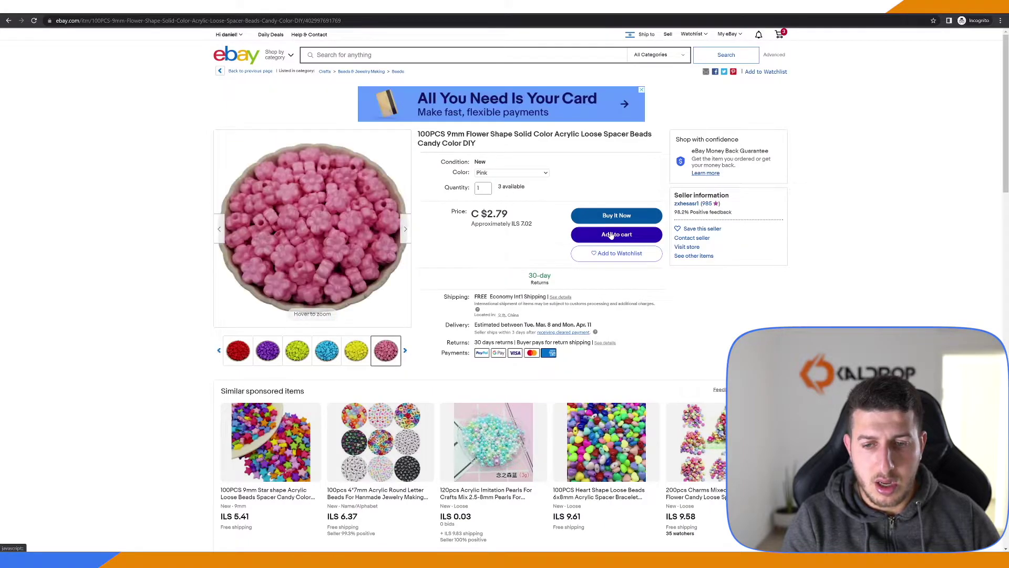
click(611, 235)
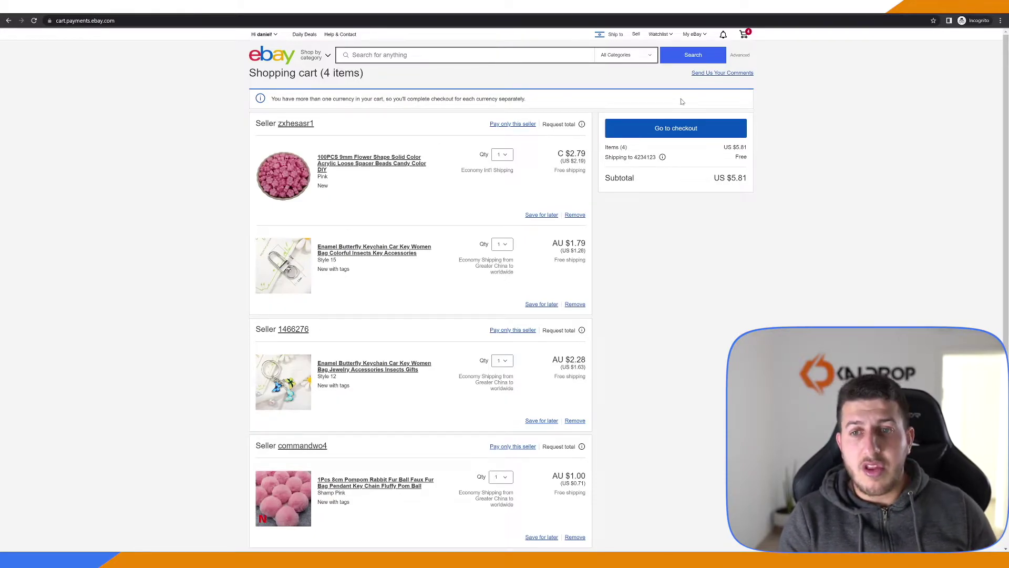
Open My eBay Purchase history, then choose Account settings from the Hi menu
click(695, 35)
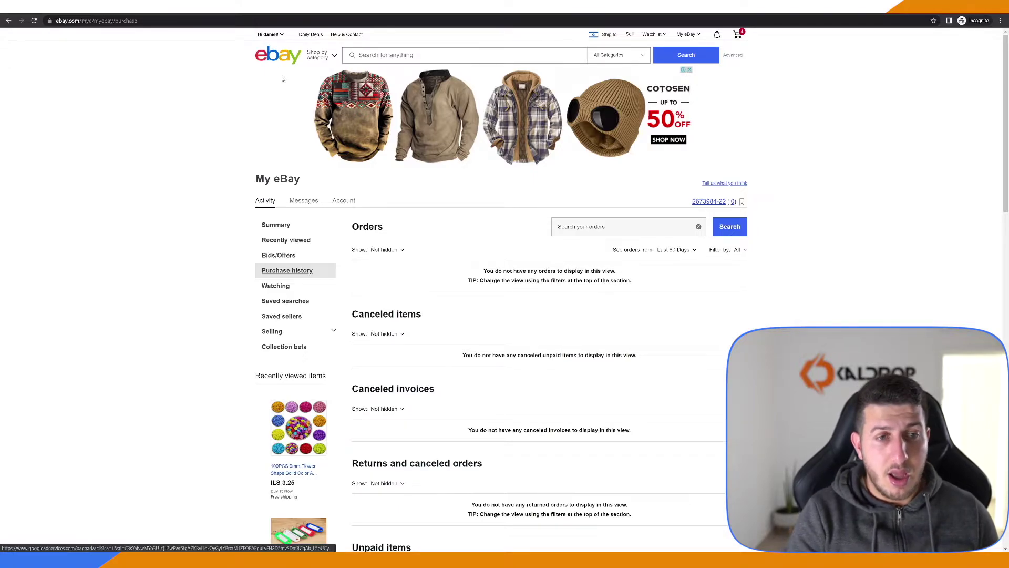
mouse_move(271, 35)
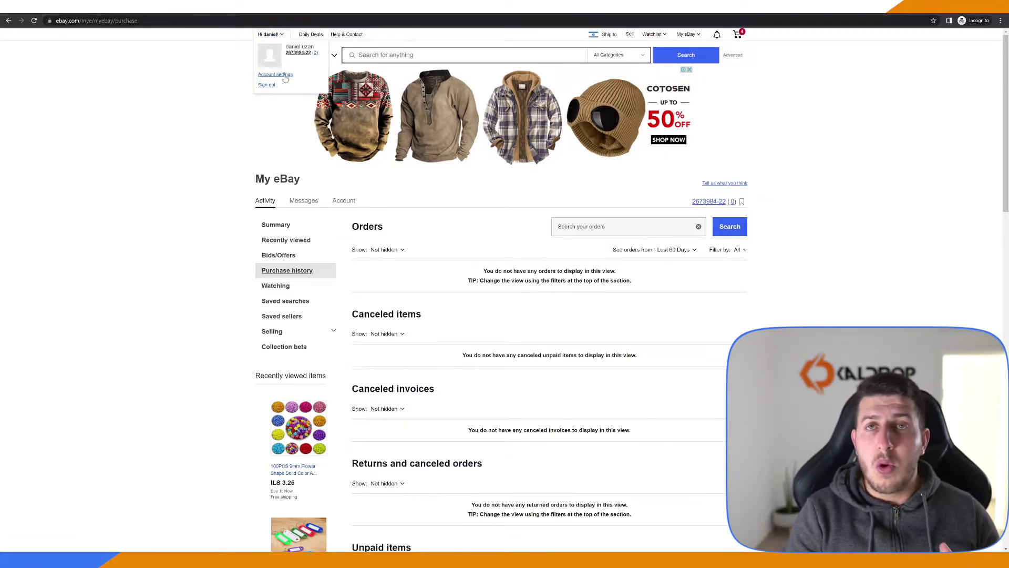
click(285, 77)
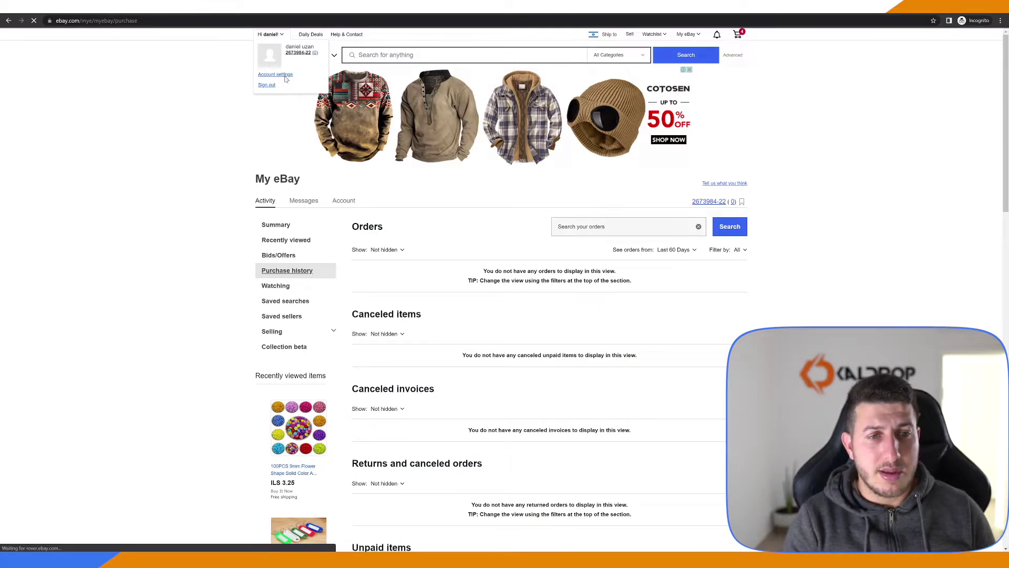
Open Personal information and sign in again with Chrome's saved password
click(332, 182)
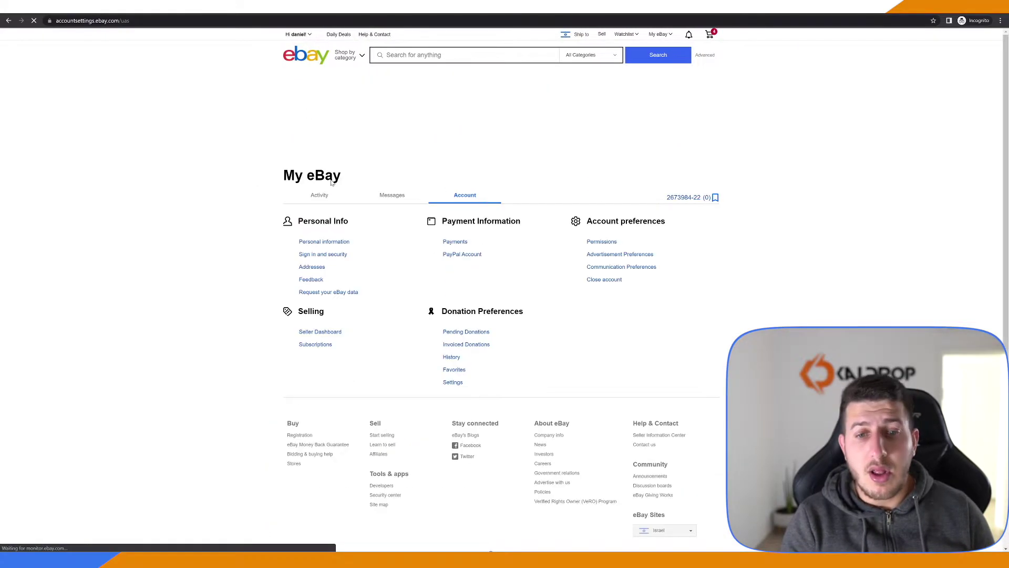
click(473, 140)
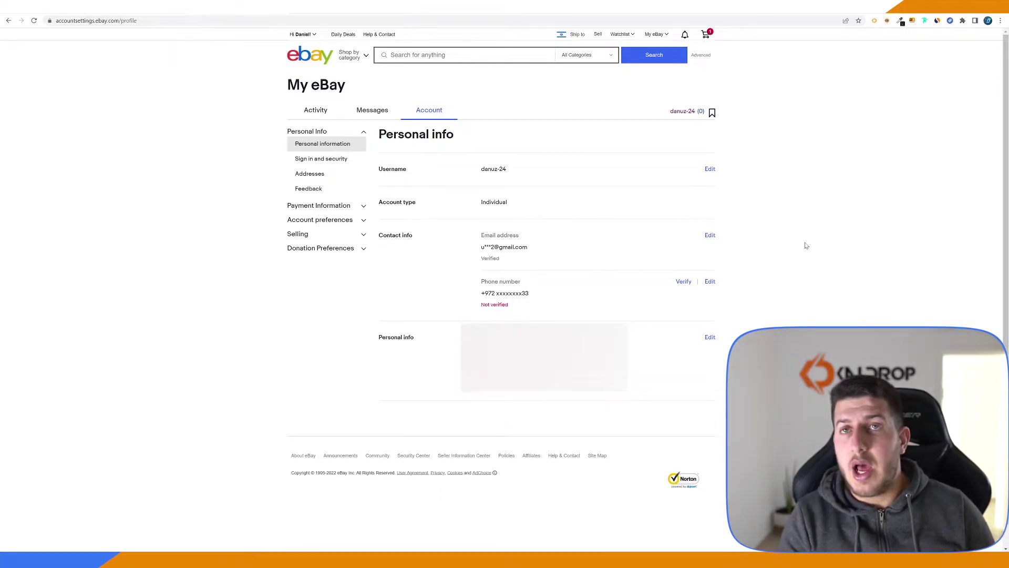
click(342, 20)
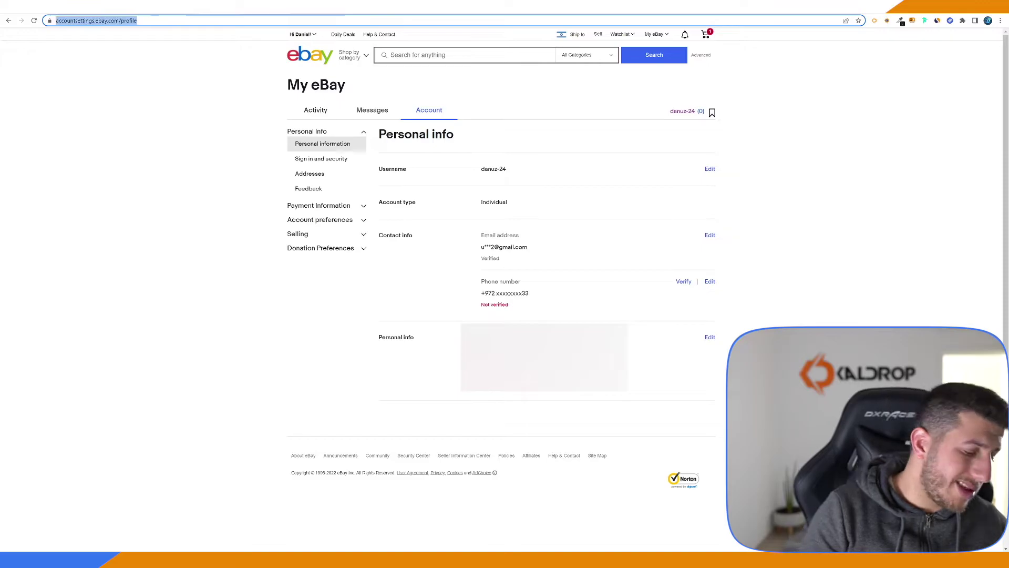
Search Google for 'biz policy ebay' and open the 'Business policies | eBay' result
text(BIZ POLIC)
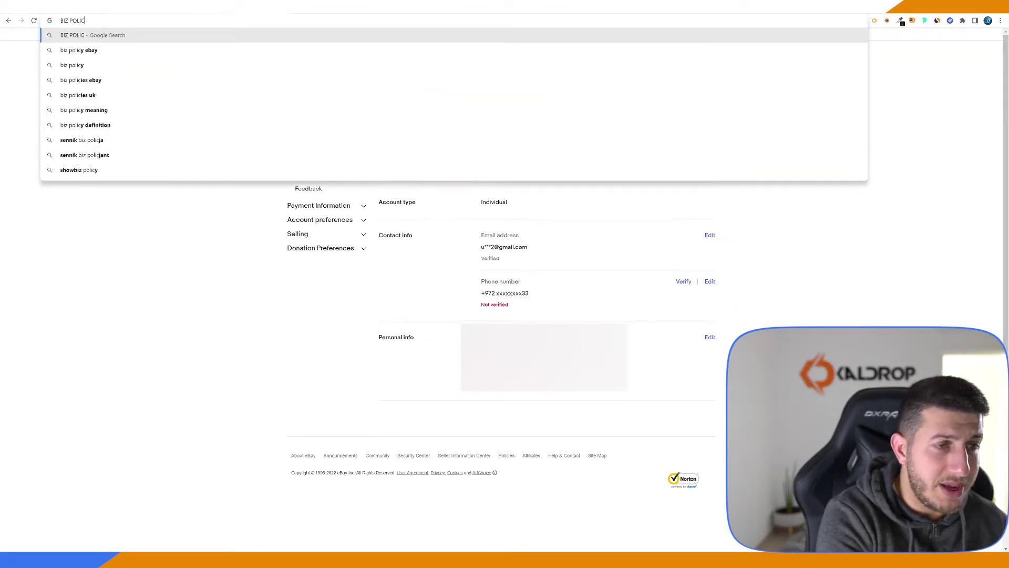
text(Y)
key(Down)
key(Return)
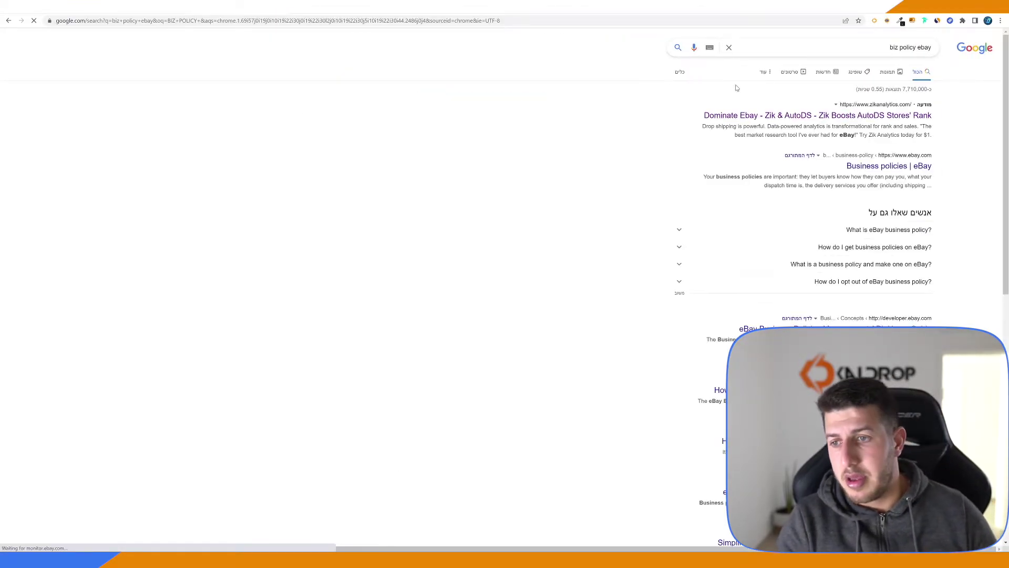
scroll(919, 206, down, 2)
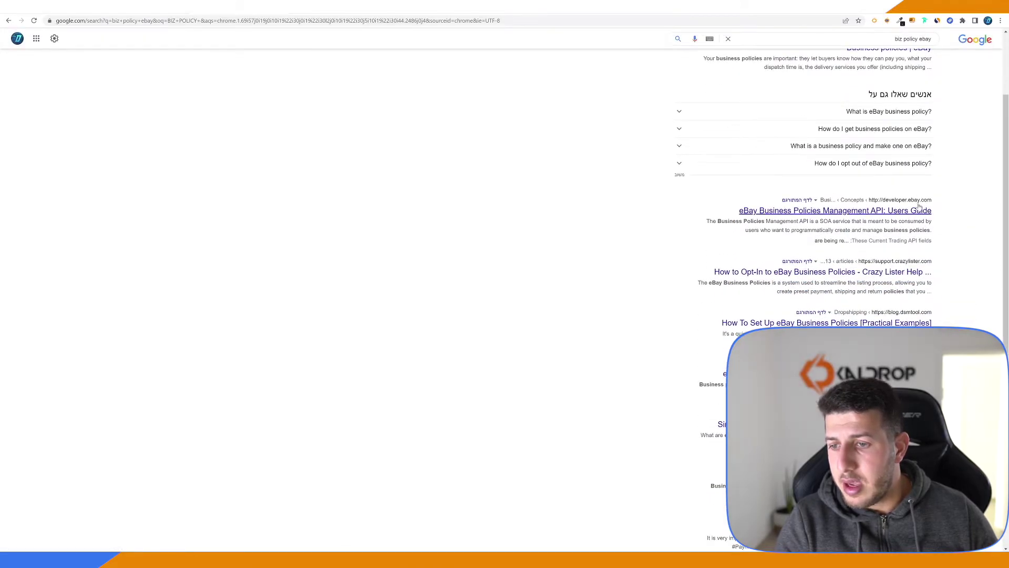
scroll(919, 206, up, 2)
click(904, 131)
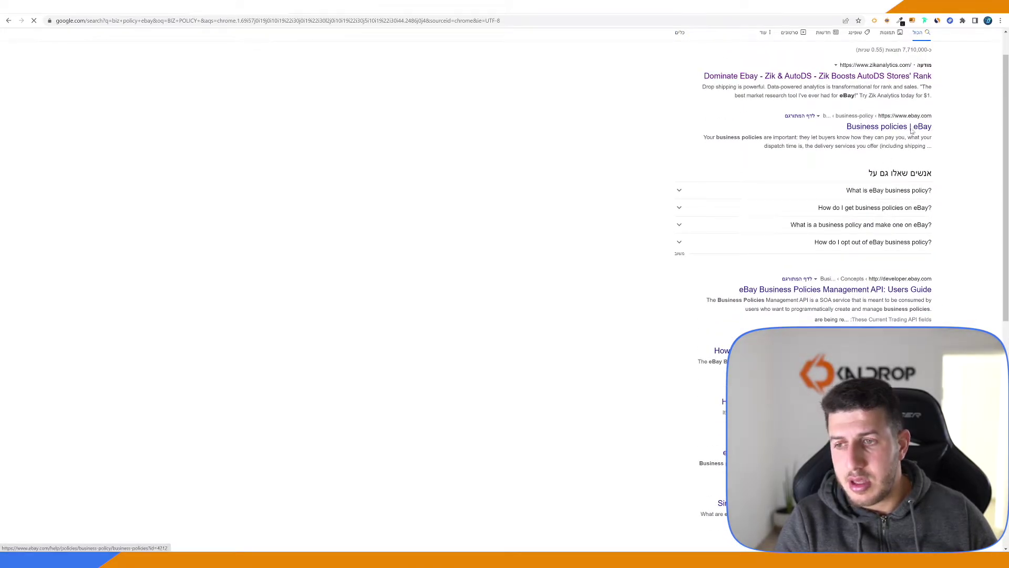
Opt in to business policies from the help article and open the list of policy types
scroll(566, 370, down, 1)
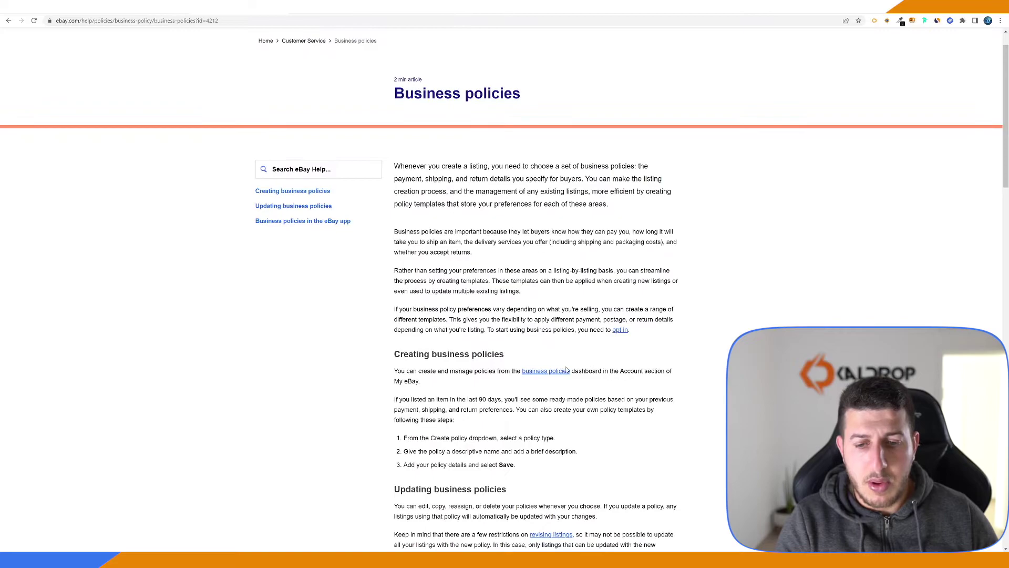
click(620, 331)
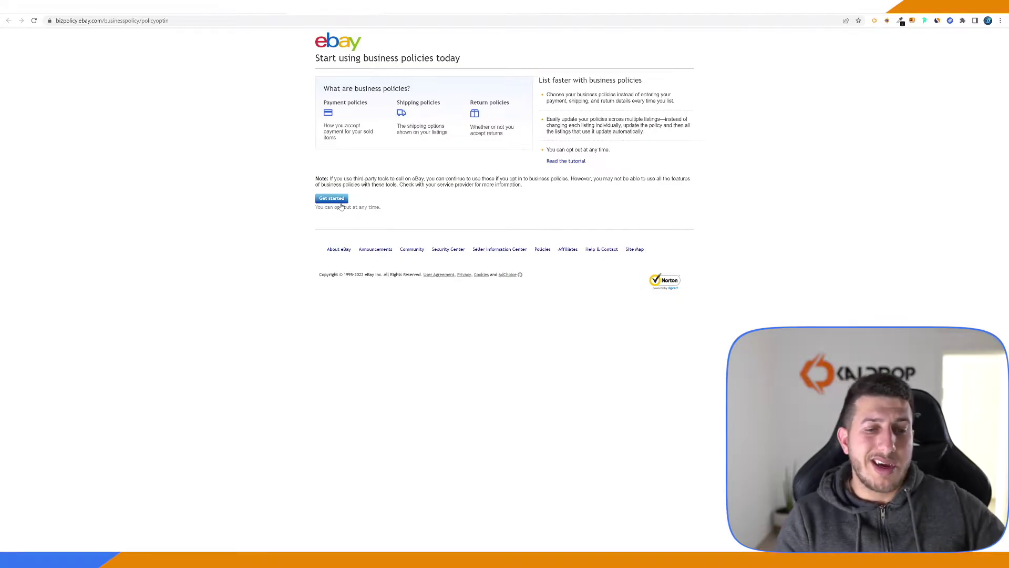
click(340, 205)
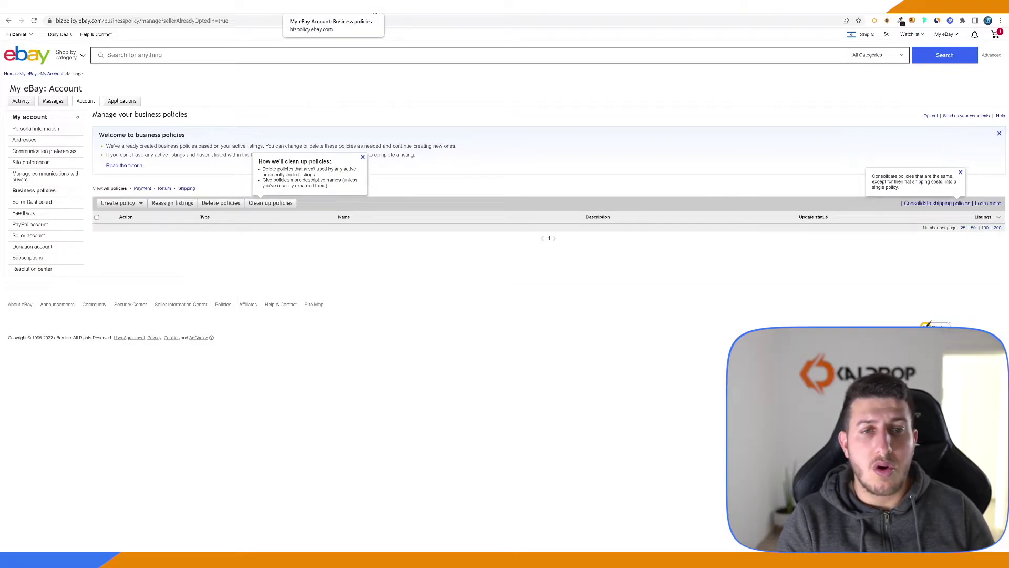
click(375, 13)
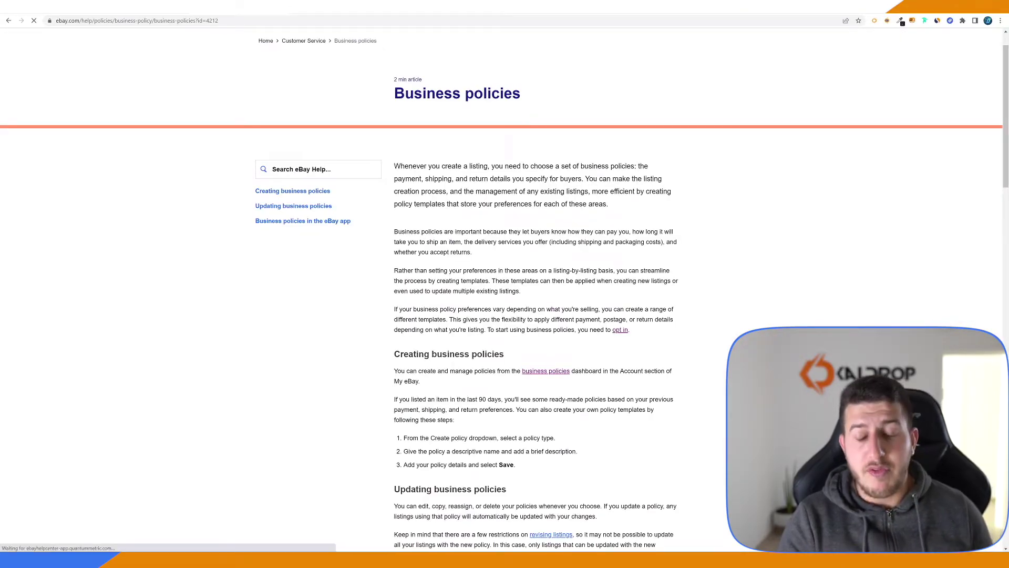
click(621, 332)
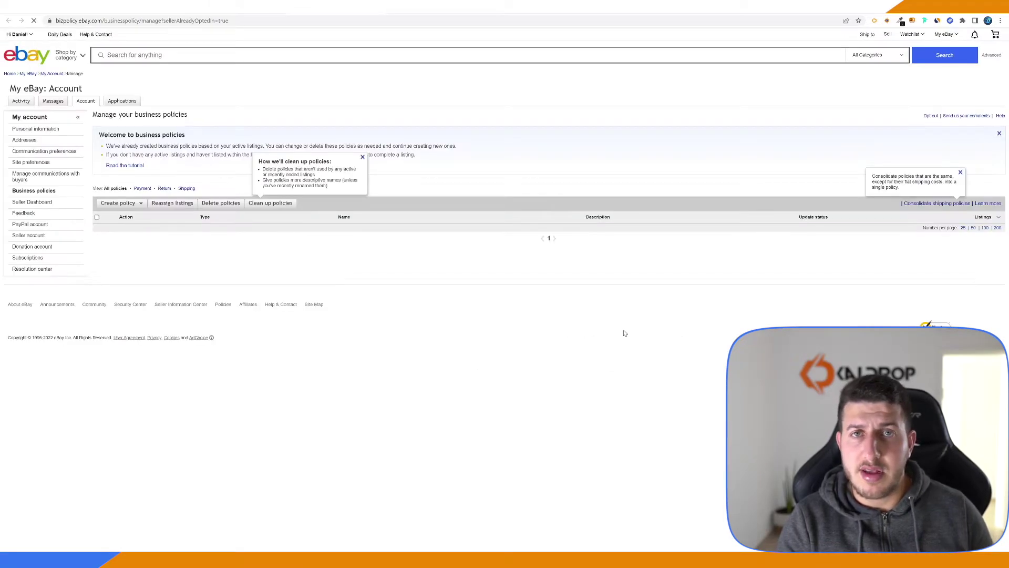
click(141, 204)
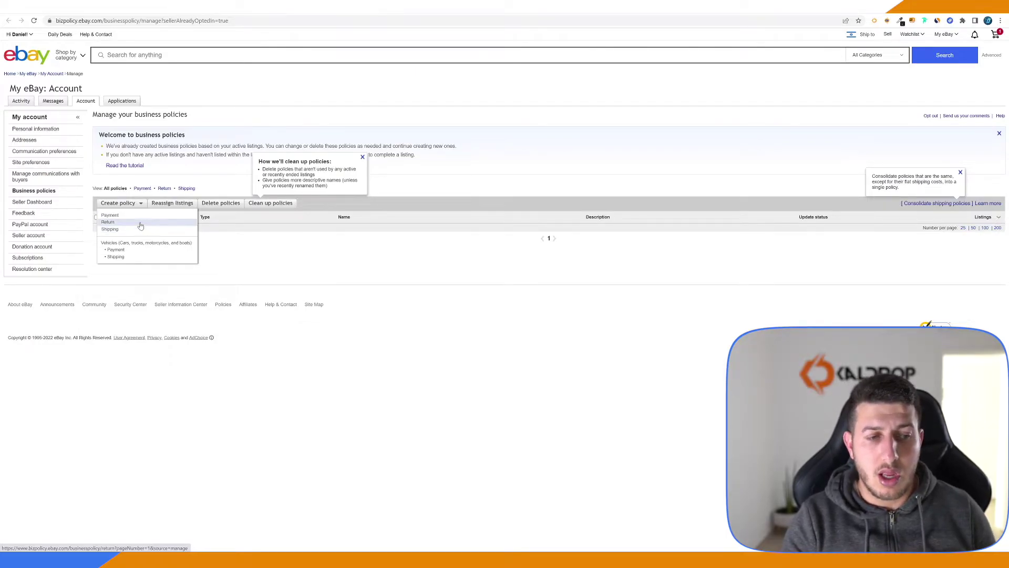
Start a new return policy named 'Return' and make it the default
click(141, 223)
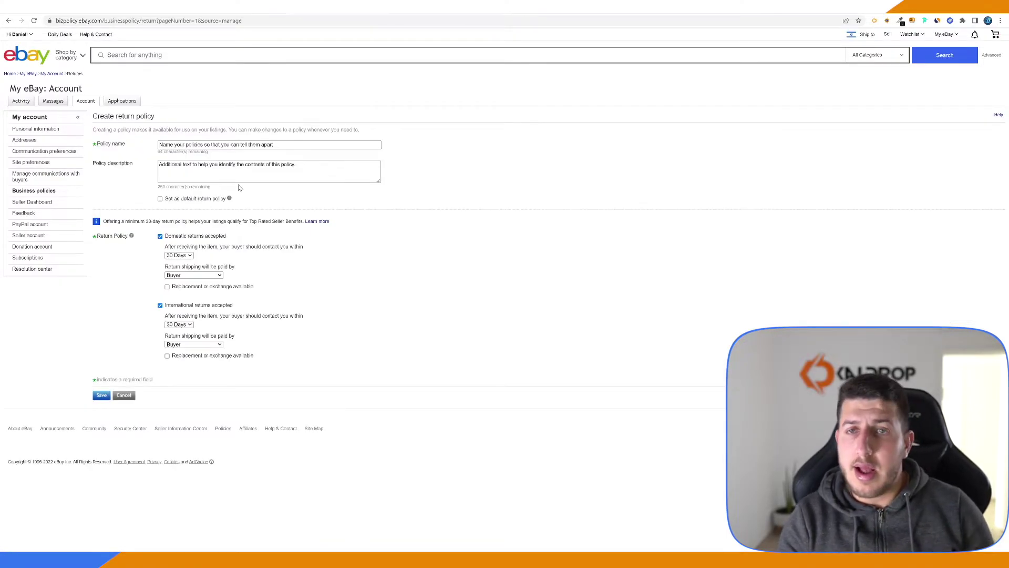
click(211, 145)
text(rETURN)
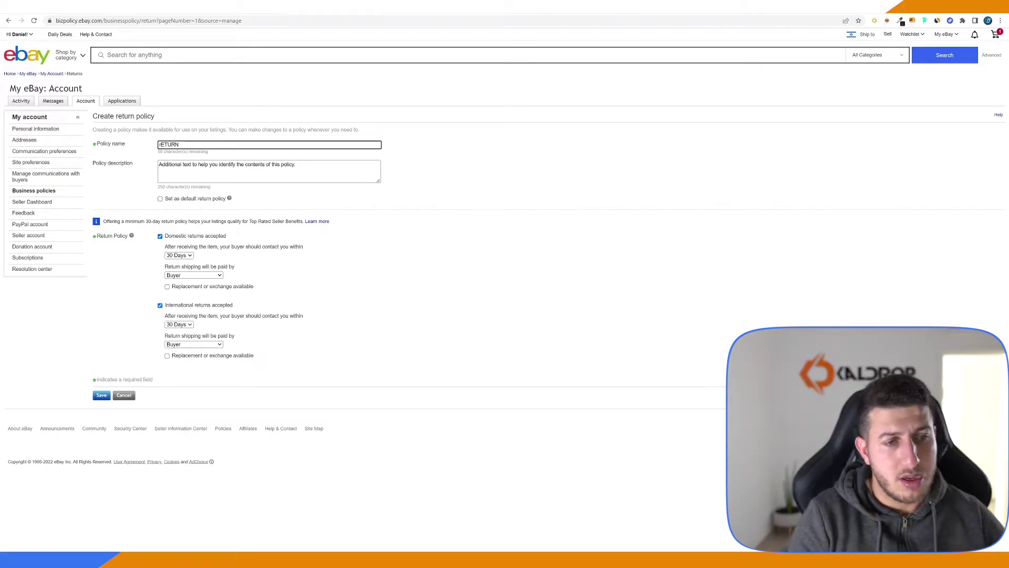
key(ctrl+a)
key(BackSpace)
text(Return)
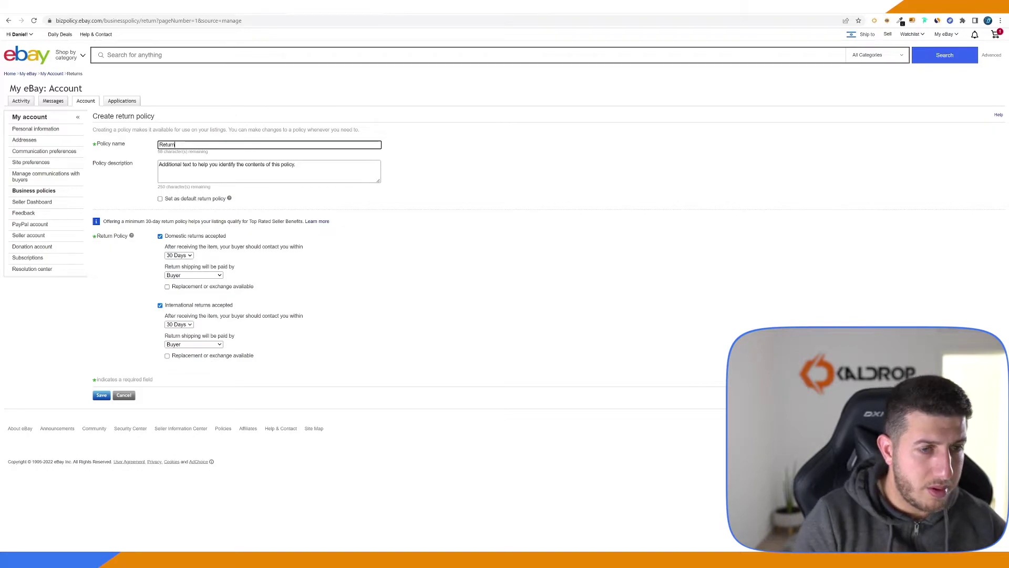
click(373, 175)
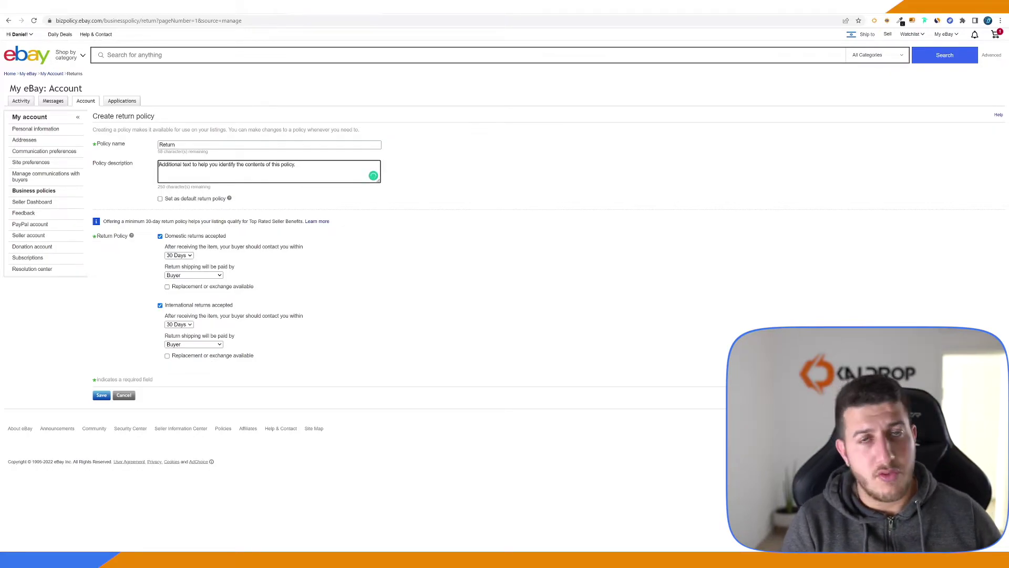
click(213, 200)
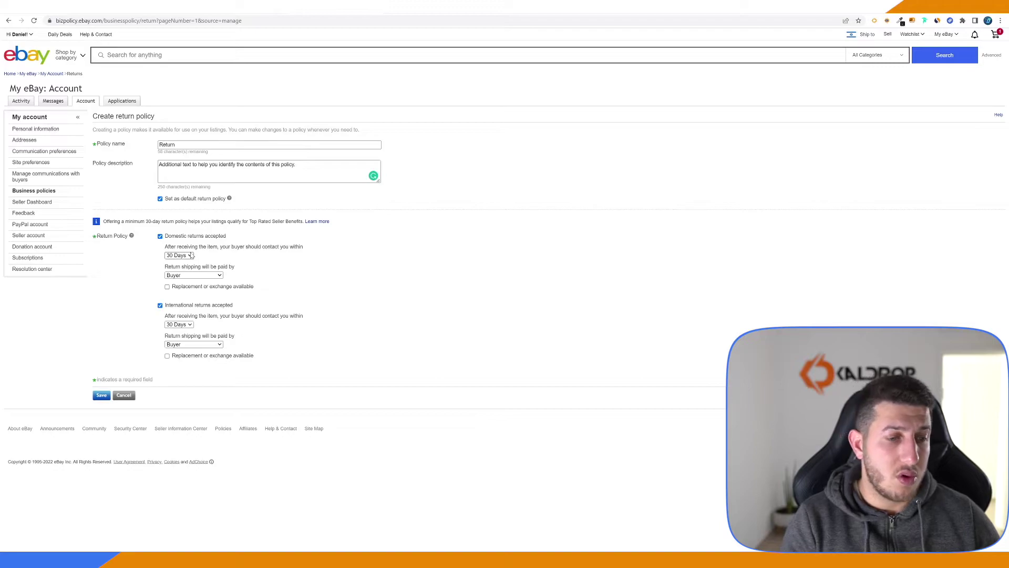
Set 60-day domestic returns, buyer-paid return shipping, domestic and international replacement or exchange, then save
click(192, 255)
click(190, 279)
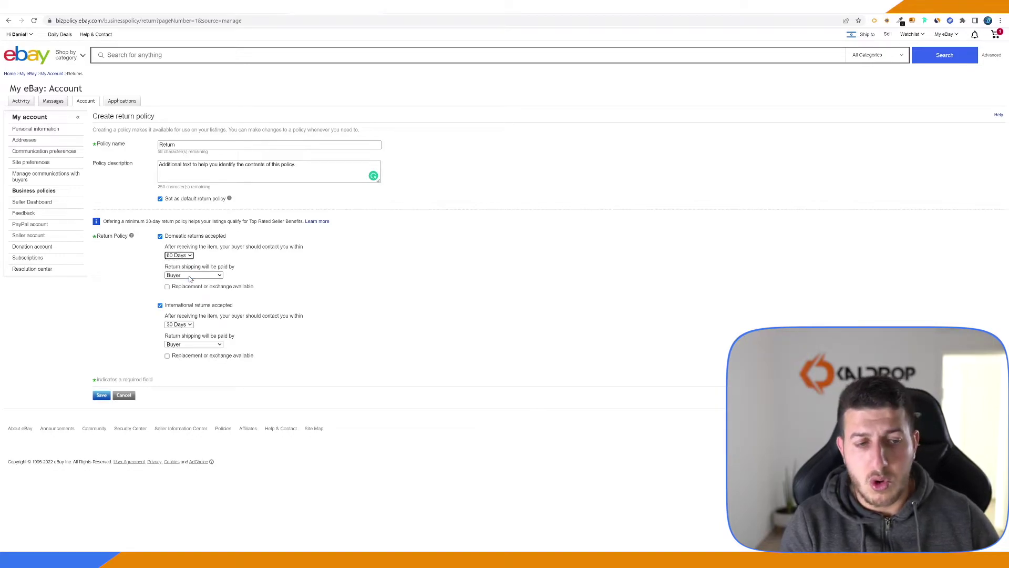
click(183, 256)
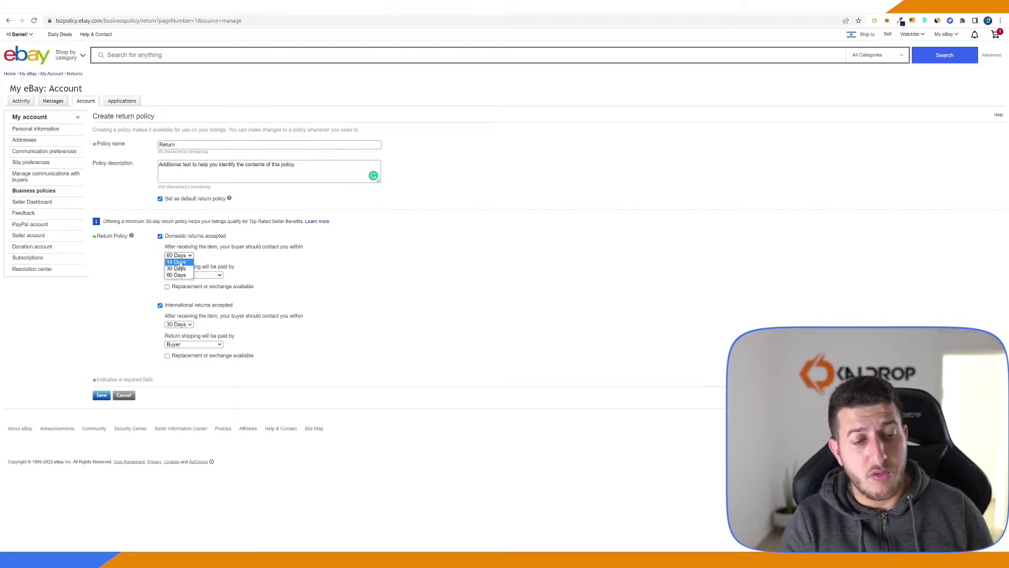
click(179, 275)
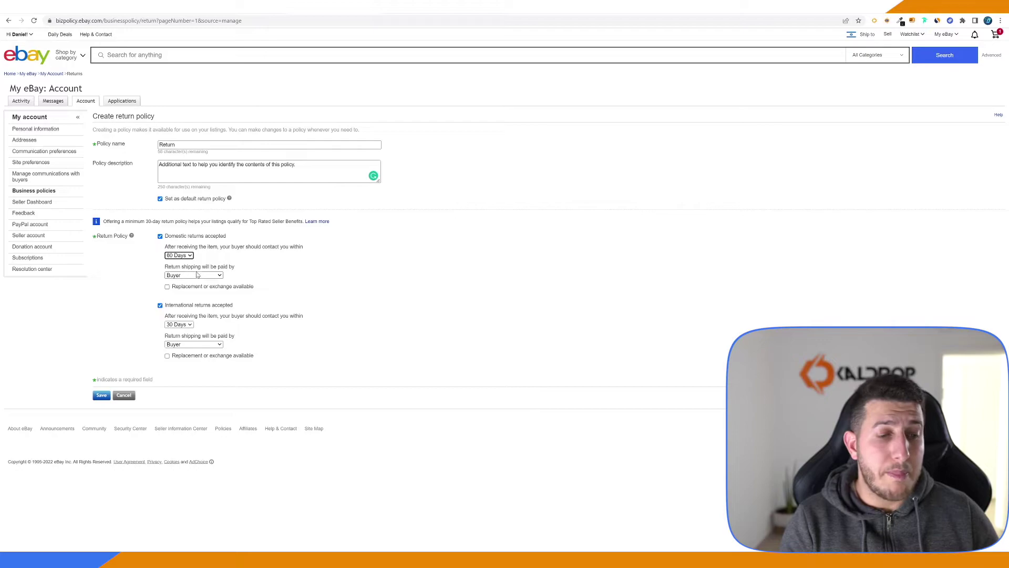
click(200, 277)
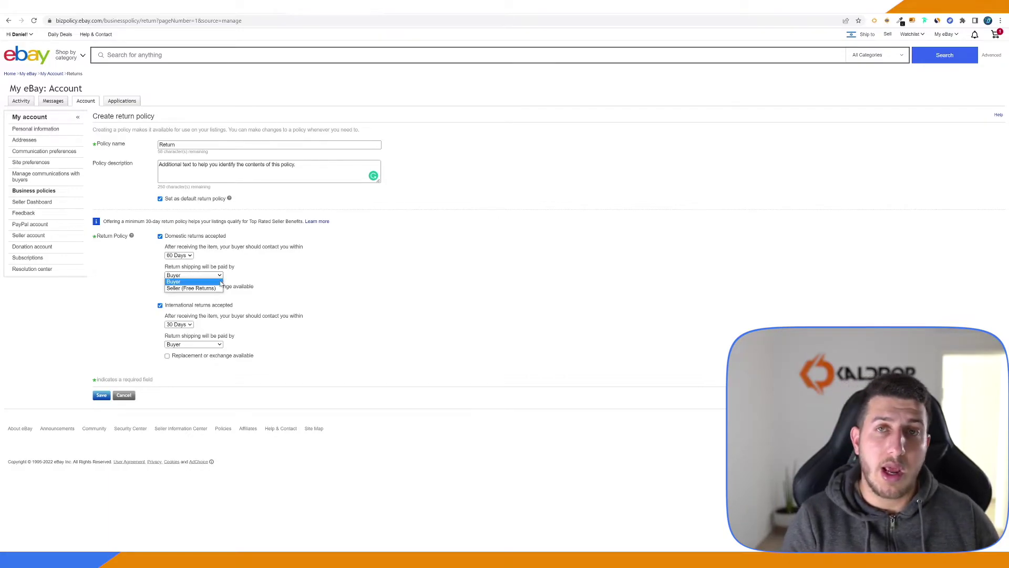
click(219, 282)
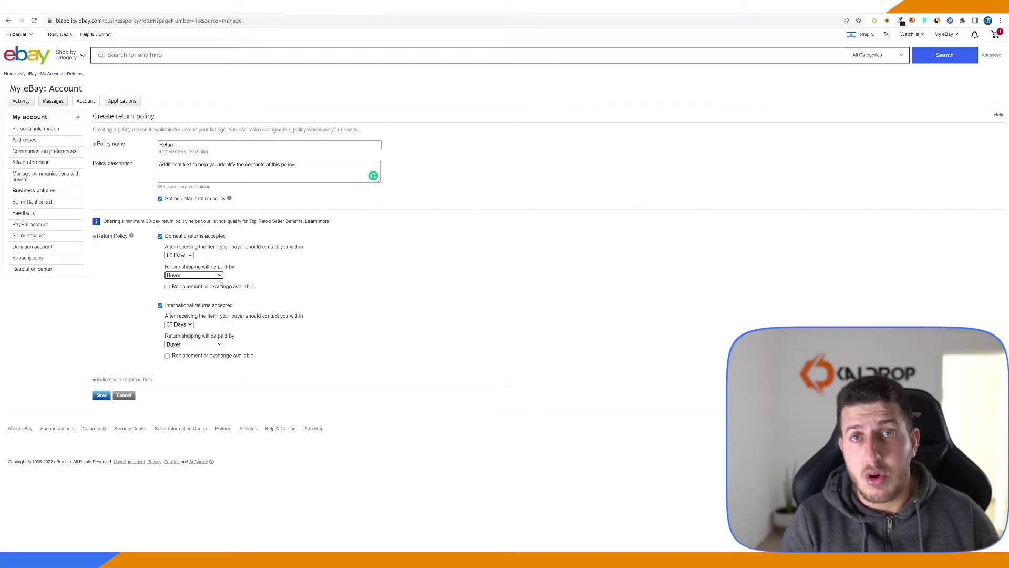
click(199, 287)
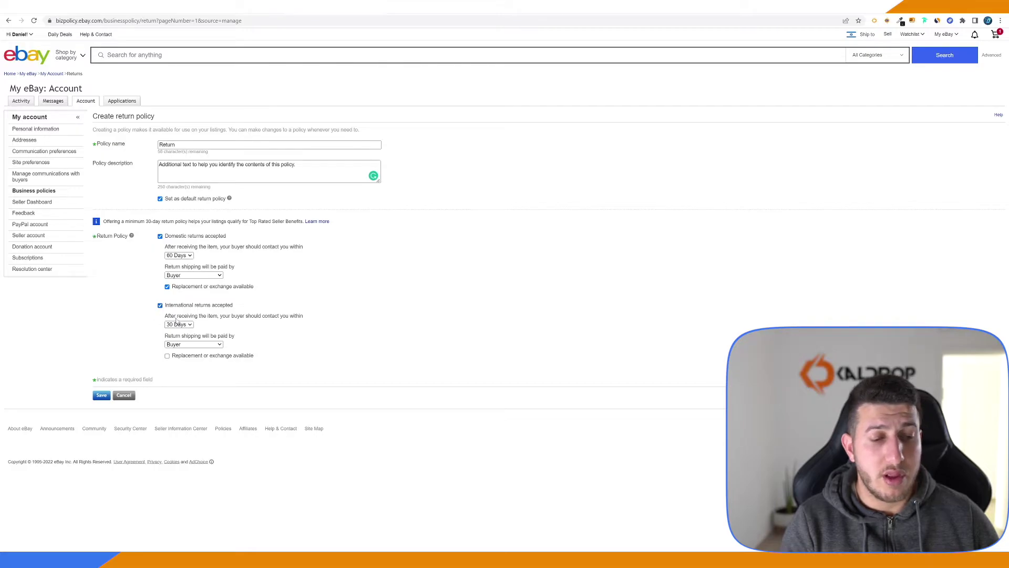
click(185, 358)
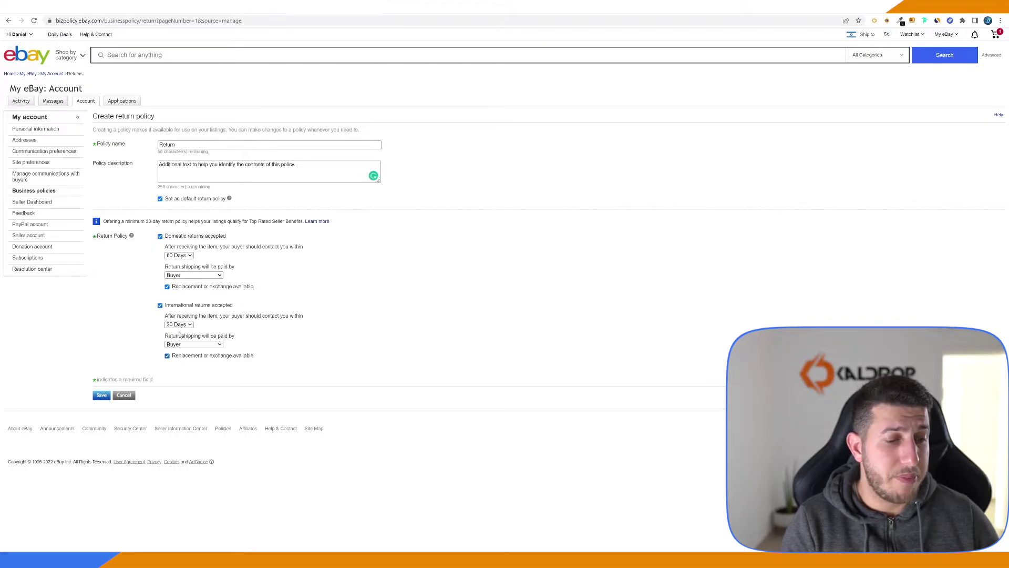
click(102, 396)
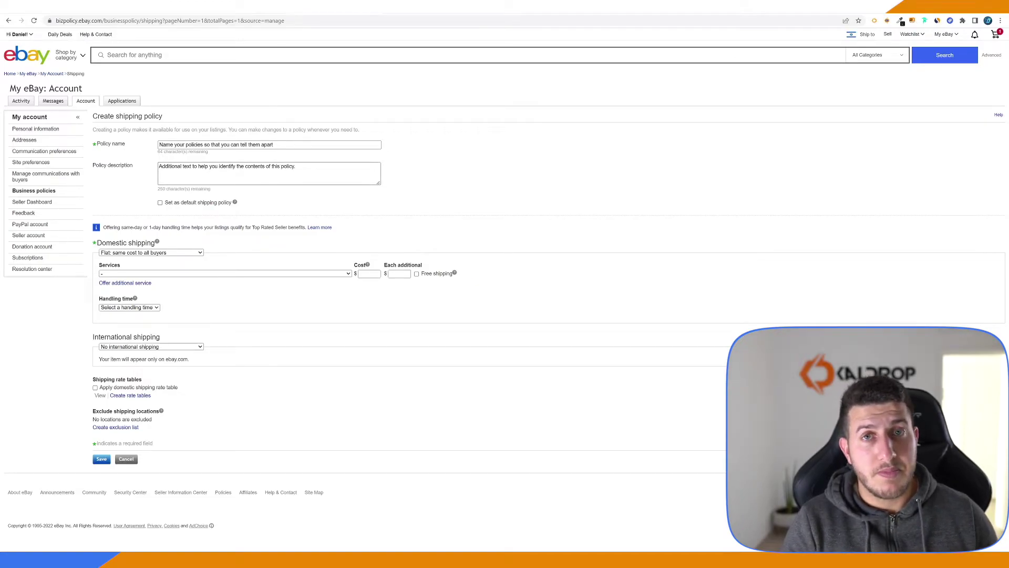
Name the default shipping policy 'Shipping' with flat-rate free domestic shipping
click(159, 144)
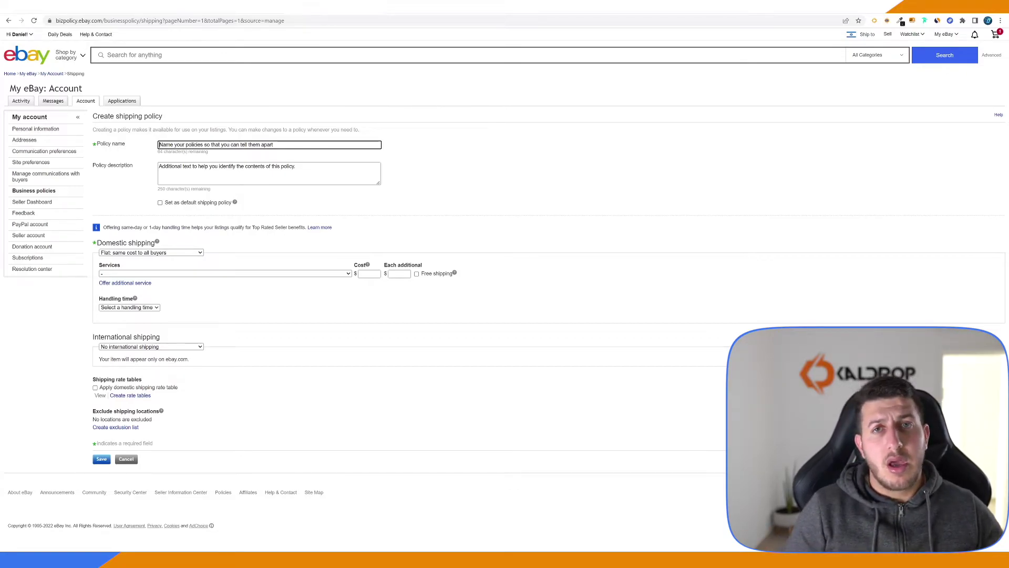
text(S)
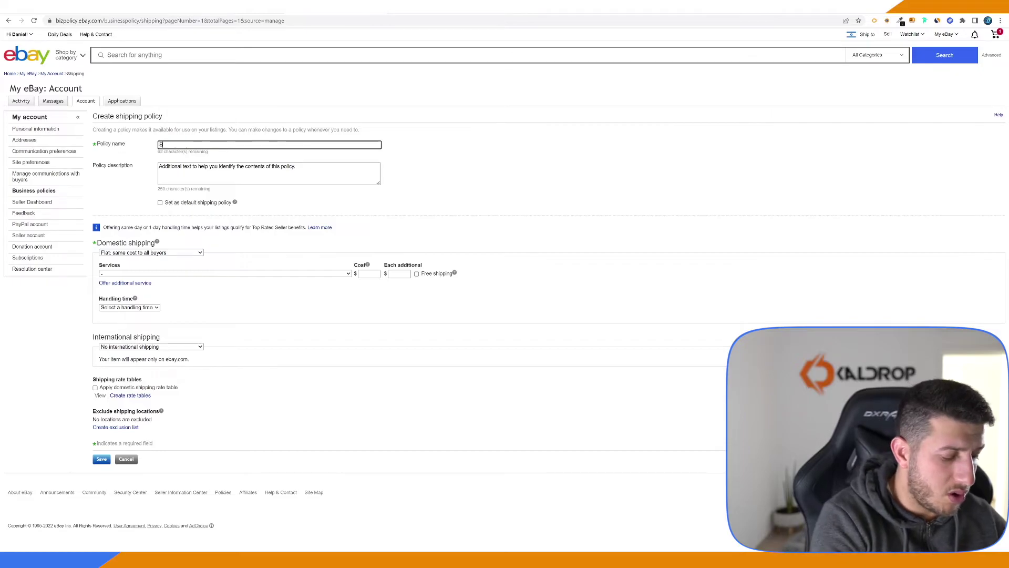
text(hipping)
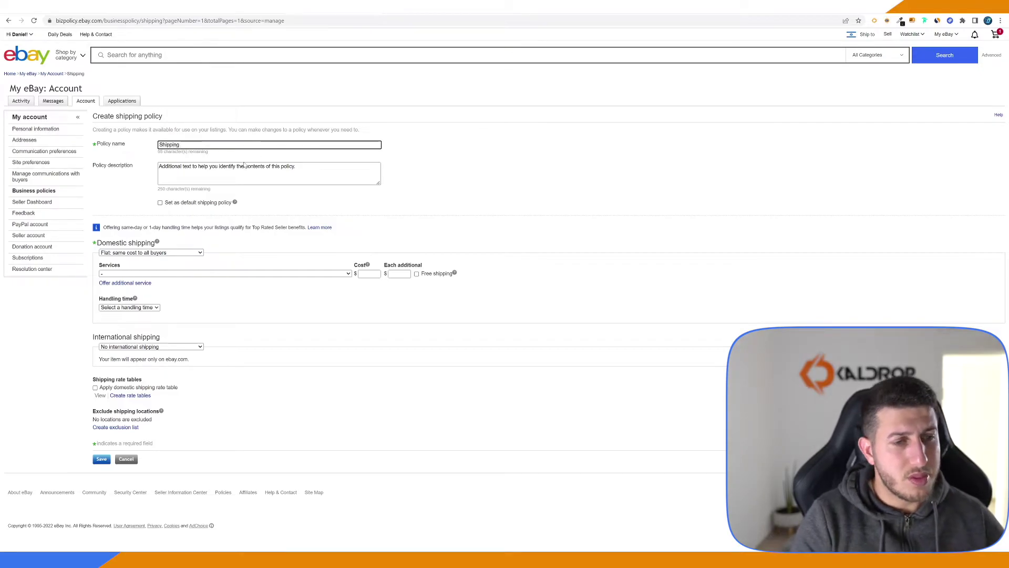
click(207, 204)
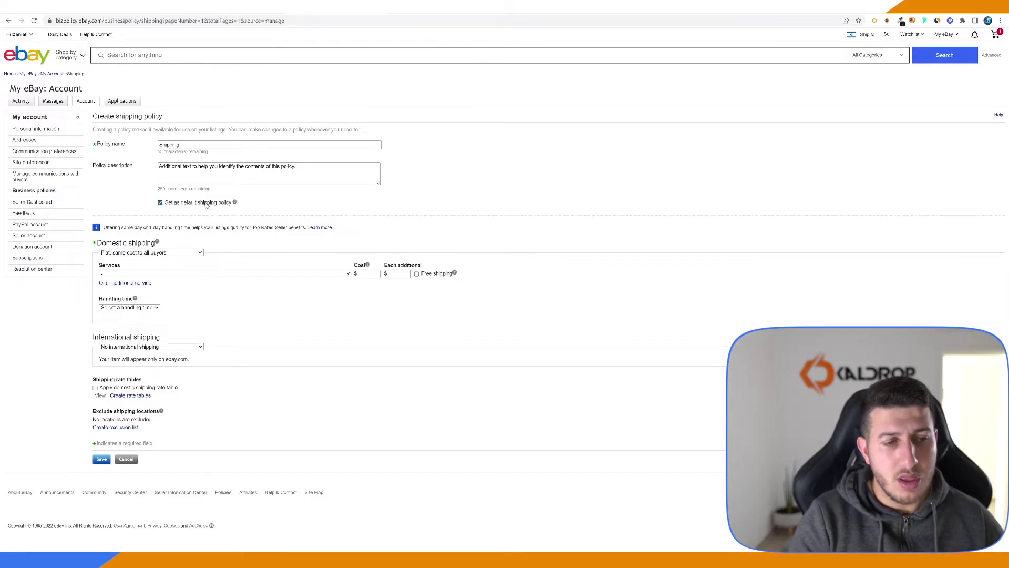
click(185, 255)
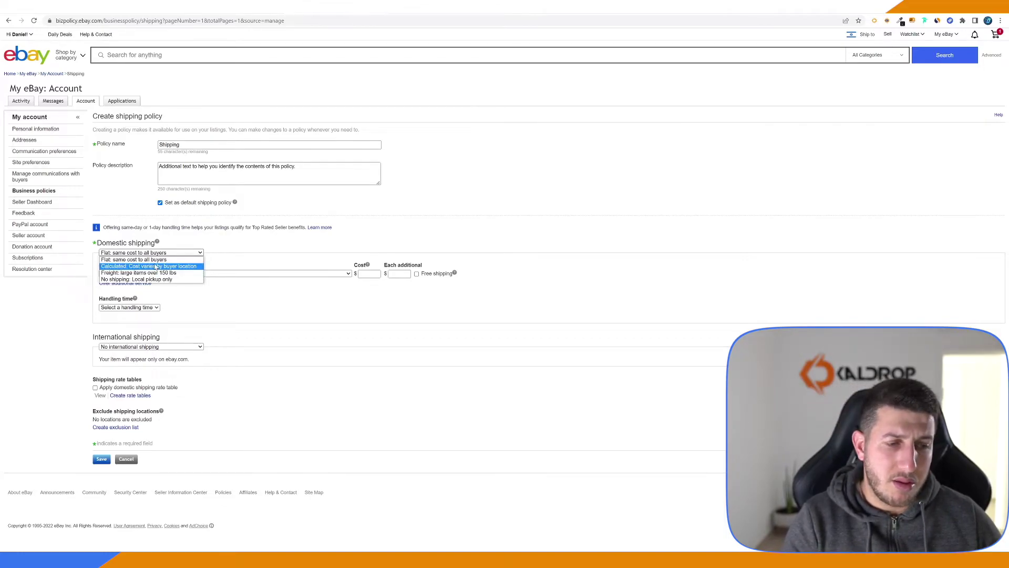
click(157, 259)
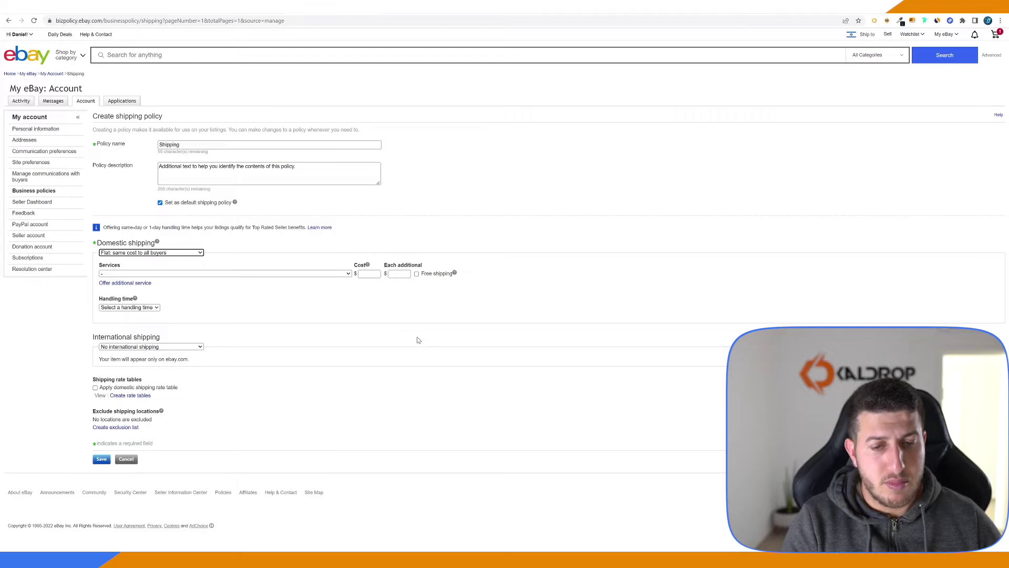
click(436, 280)
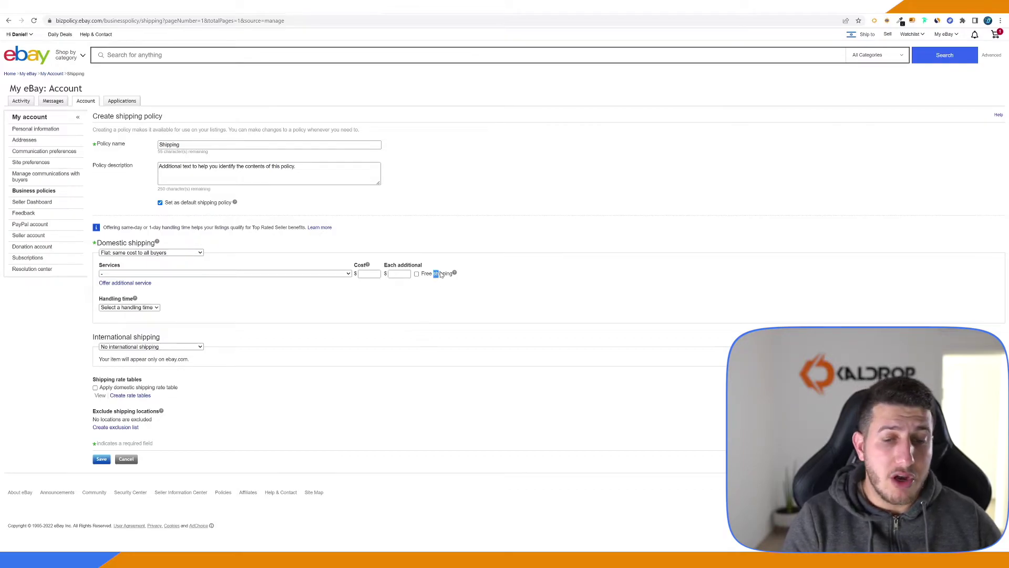
click(417, 274)
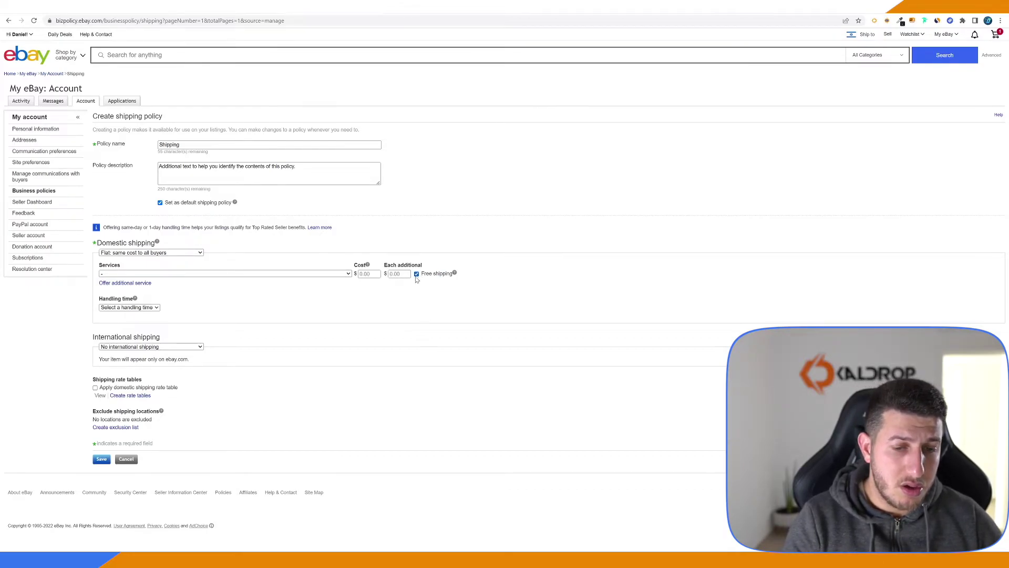
Choose Standard Shipping (1 to 5 business days) domestically with 1-business-day handling time
click(308, 274)
key(Down)
key(Down)
key(Down)
key(Down)
key(Down)
key(Down)
key(Down)
key(Down)
key(Down)
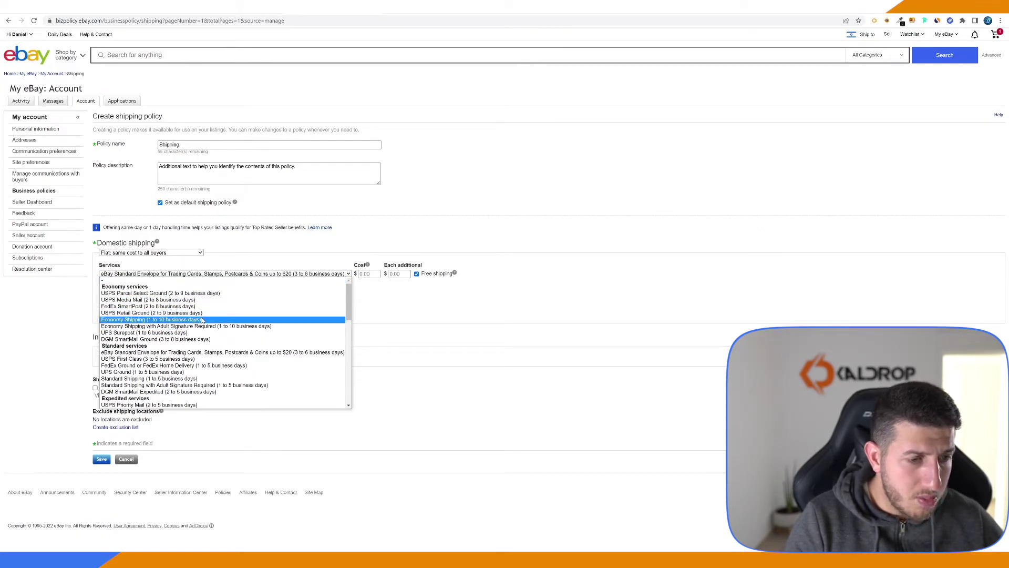
scroll(195, 330, down, 10)
scroll(194, 337, up, 8)
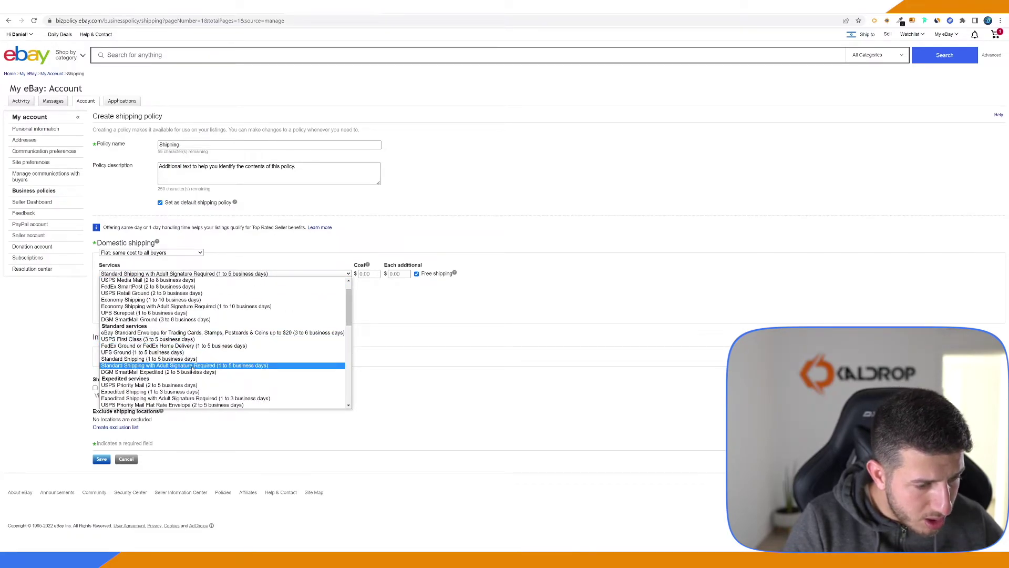
click(187, 359)
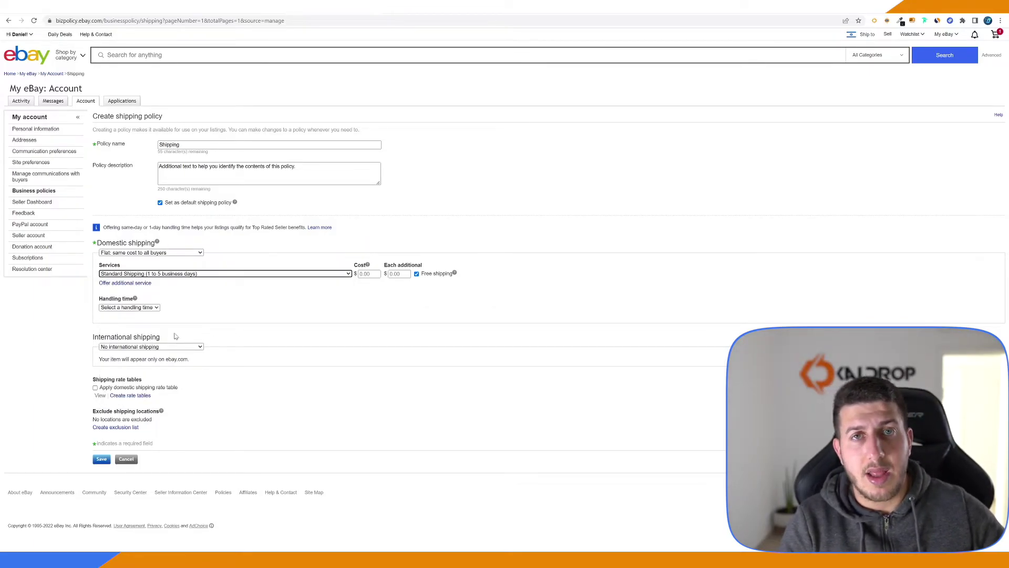
click(135, 310)
click(119, 328)
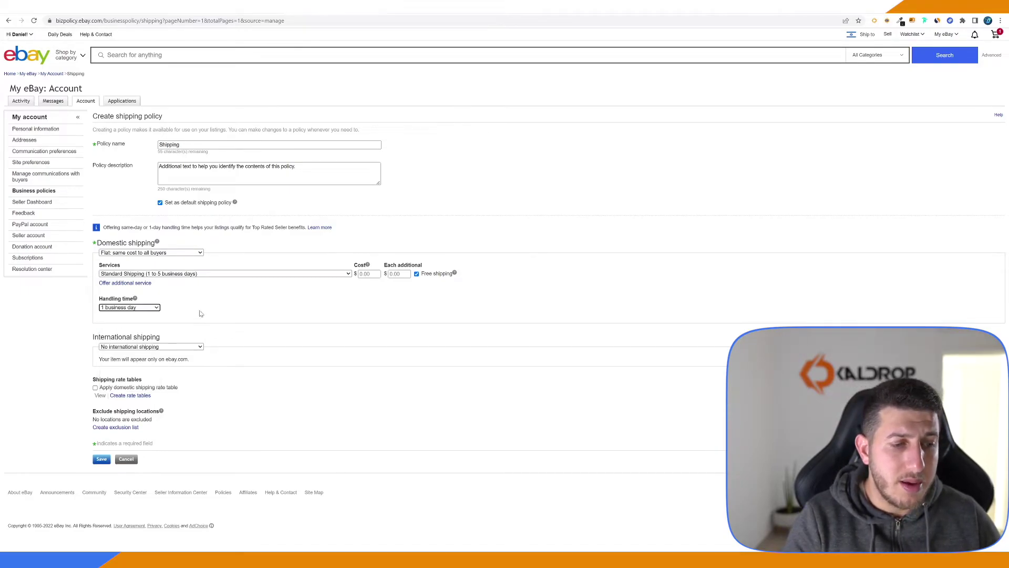
Add flat-rate Worldwide international shipping via Standard International Shipping at 0 cost for each item
click(153, 347)
click(148, 359)
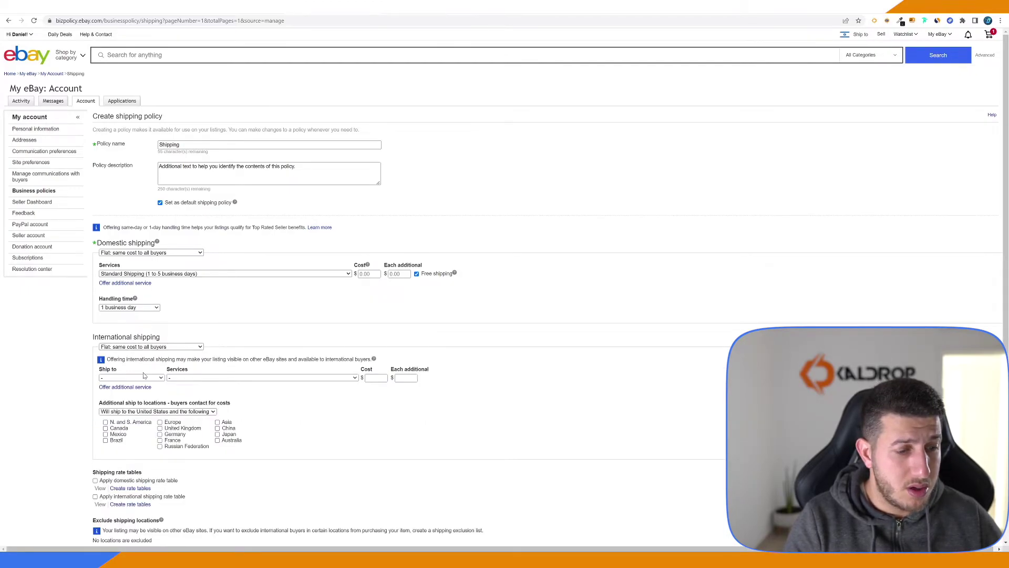
click(143, 377)
click(119, 390)
click(192, 378)
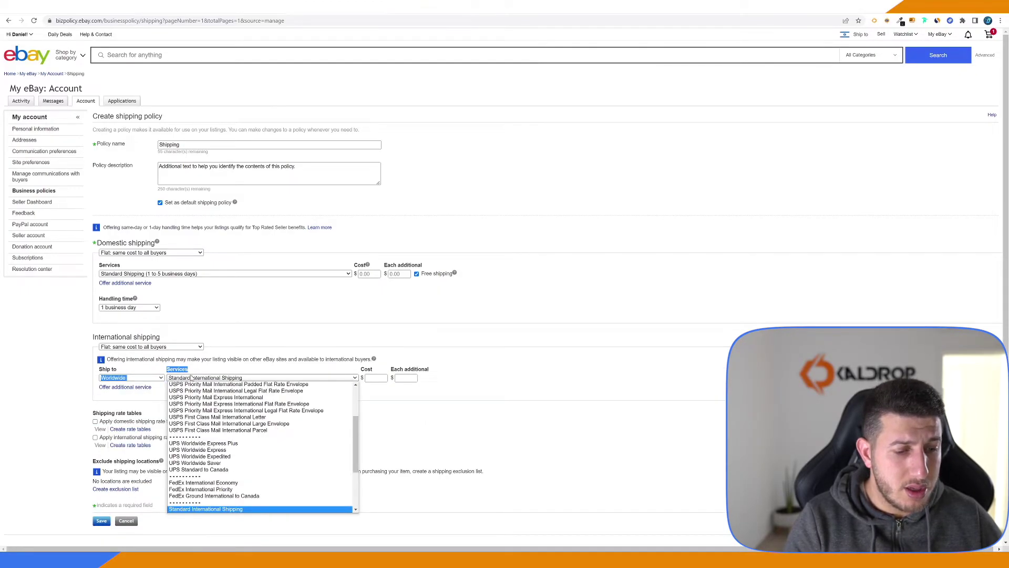
click(192, 377)
key(Tab)
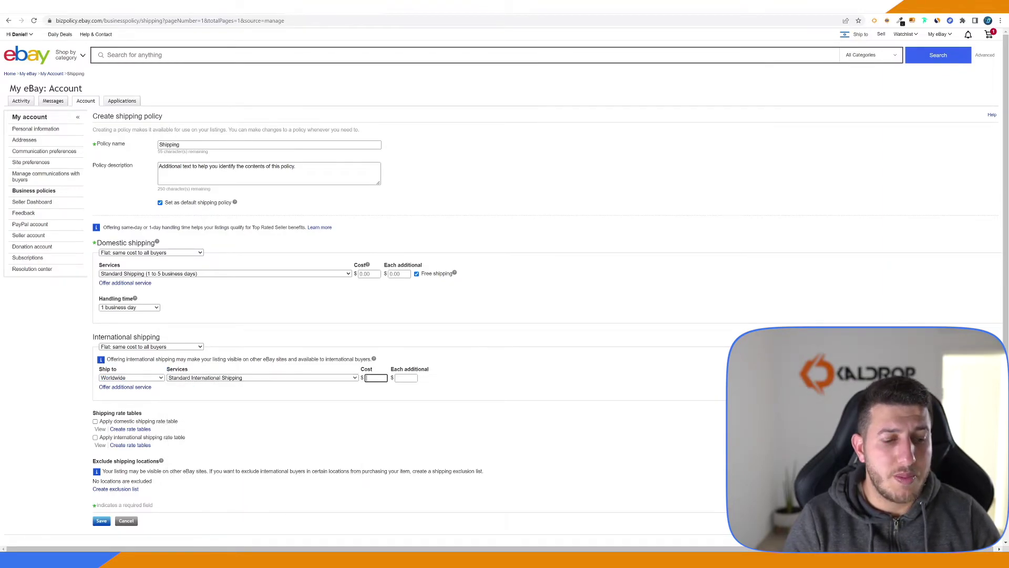
text(0)
key(Tab)
text(0)
click(486, 371)
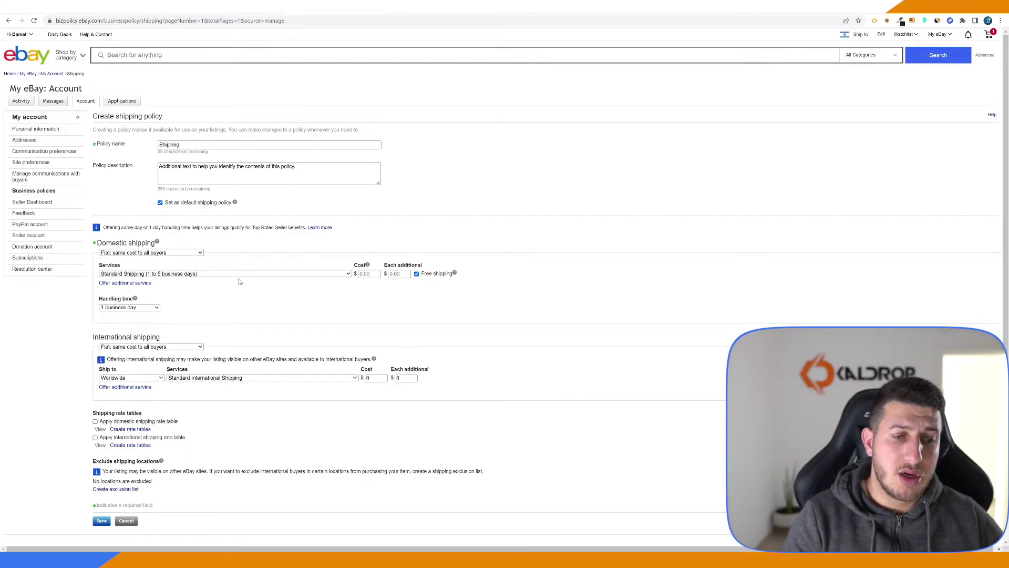
Change handling time to 3 business days and domestic service to Economy Shipping from outside US
click(157, 308)
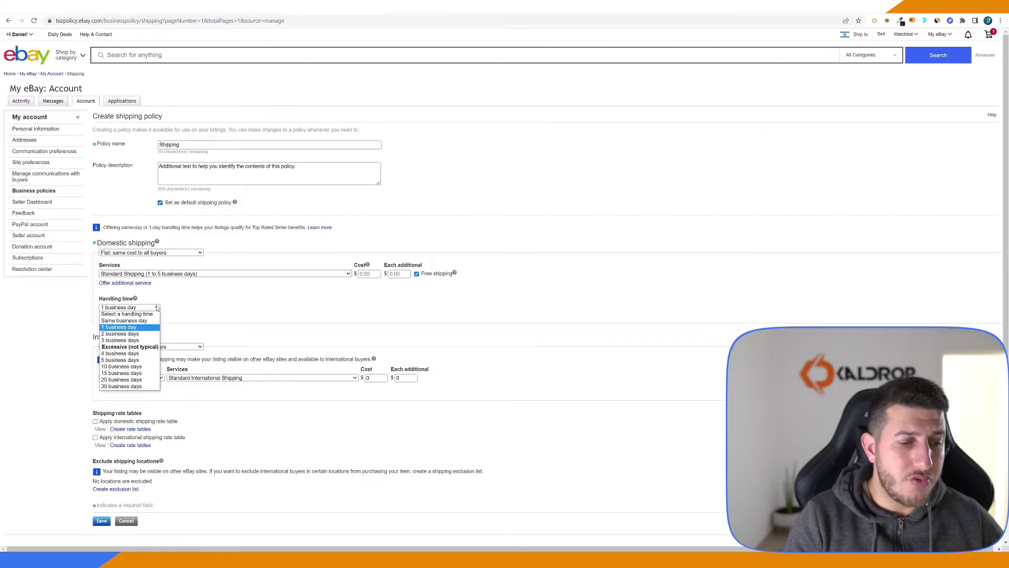
click(129, 341)
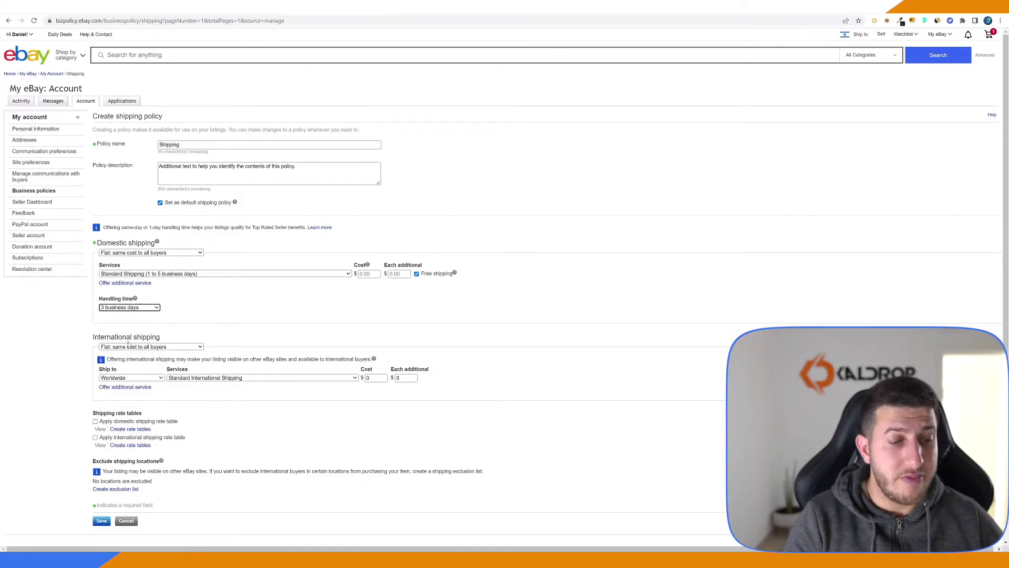
click(209, 273)
key(Down)
key(Down)
key(Down)
key(Down)
key(Down)
key(Down)
key(Down)
key(Down)
key(Down)
key(Down)
key(Down)
key(Down)
key(Down)
key(Down)
key(Down)
key(Down)
key(Down)
key(Down)
key(Down)
key(Down)
key(Down)
key(Down)
key(Down)
key(Down)
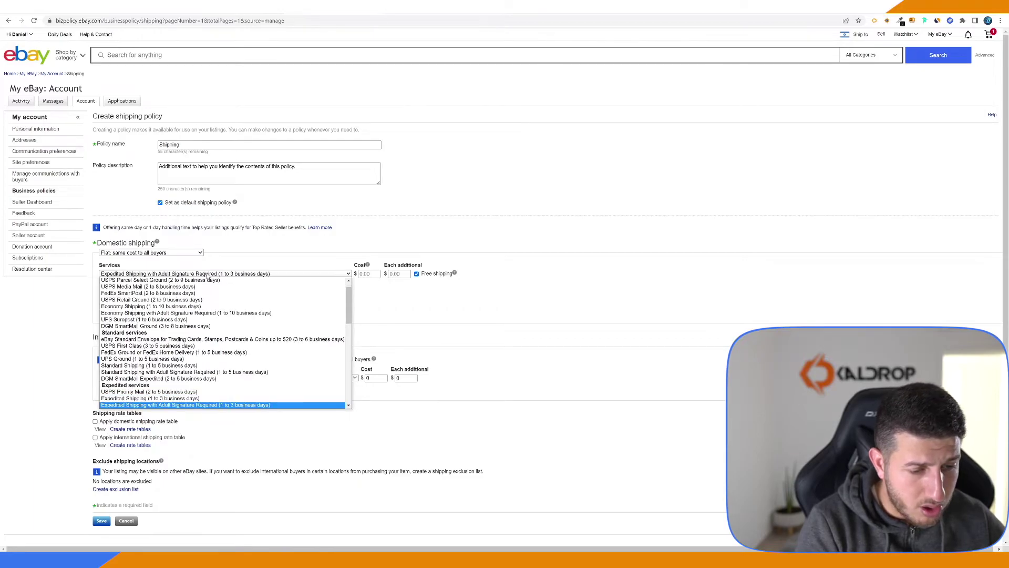
key(Return)
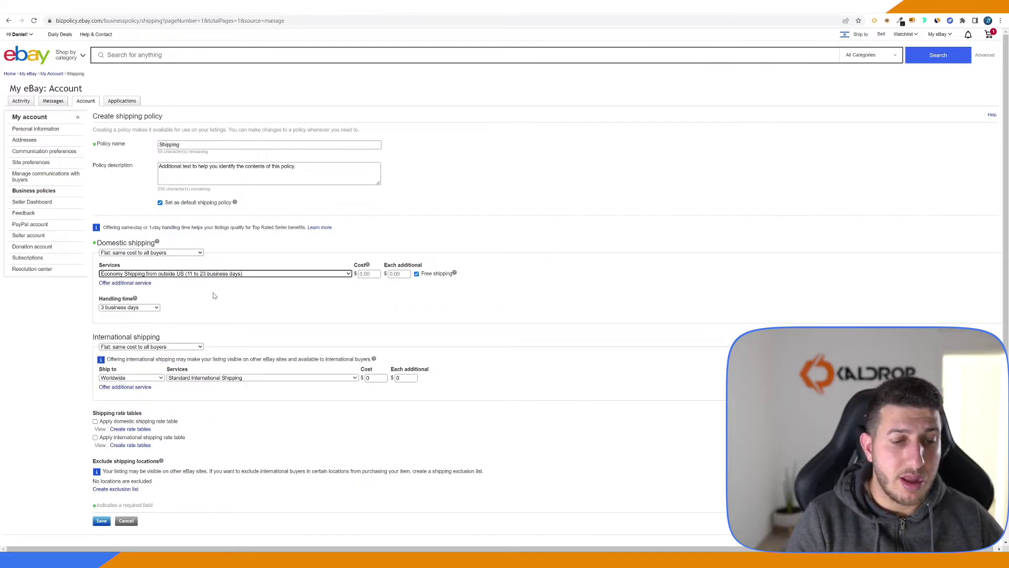
Switch the international service to Economy Shipping from Greater China to worldwide
click(188, 378)
key(Down)
key(Down)
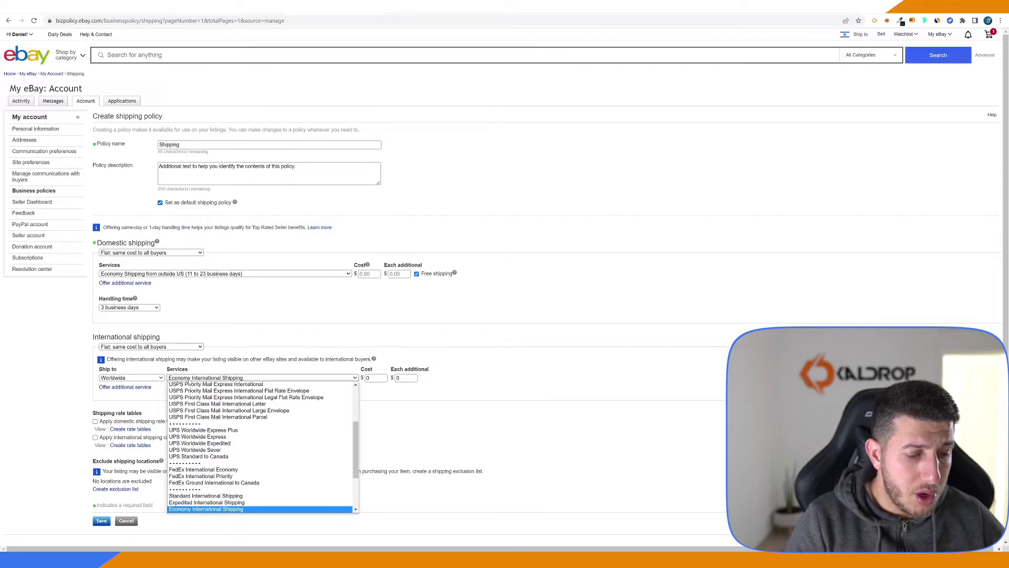
key(Down)
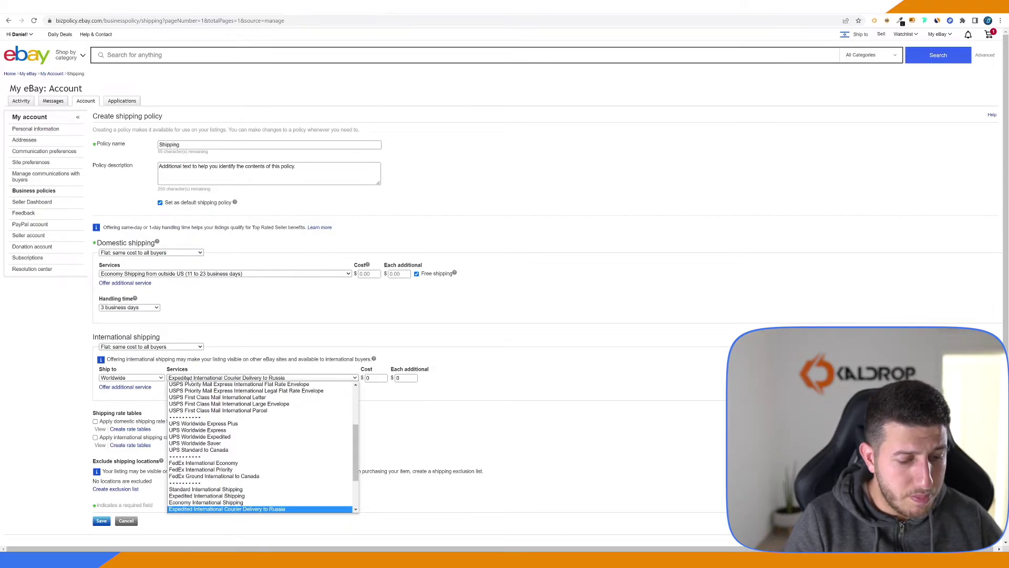
key(Down)
key(Down)
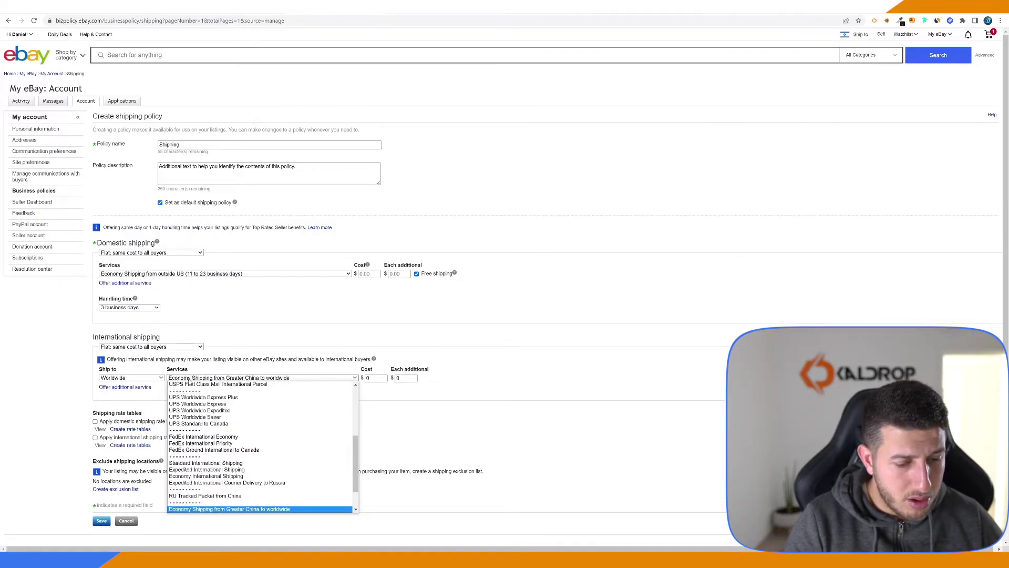
key(Down)
key(Down)
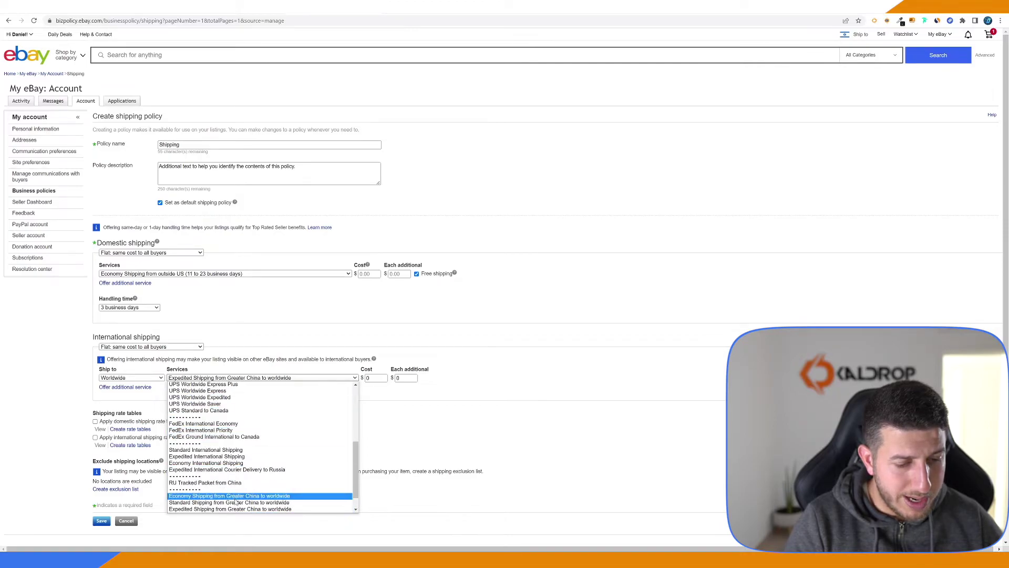
click(237, 496)
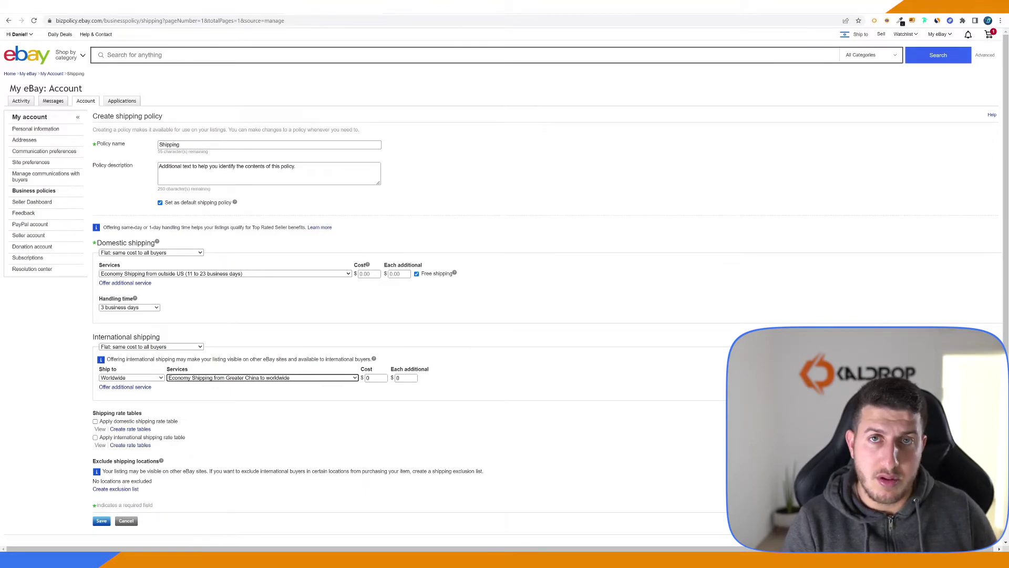
Exclude Africa, Asia, North America and South America from shipping
click(129, 489)
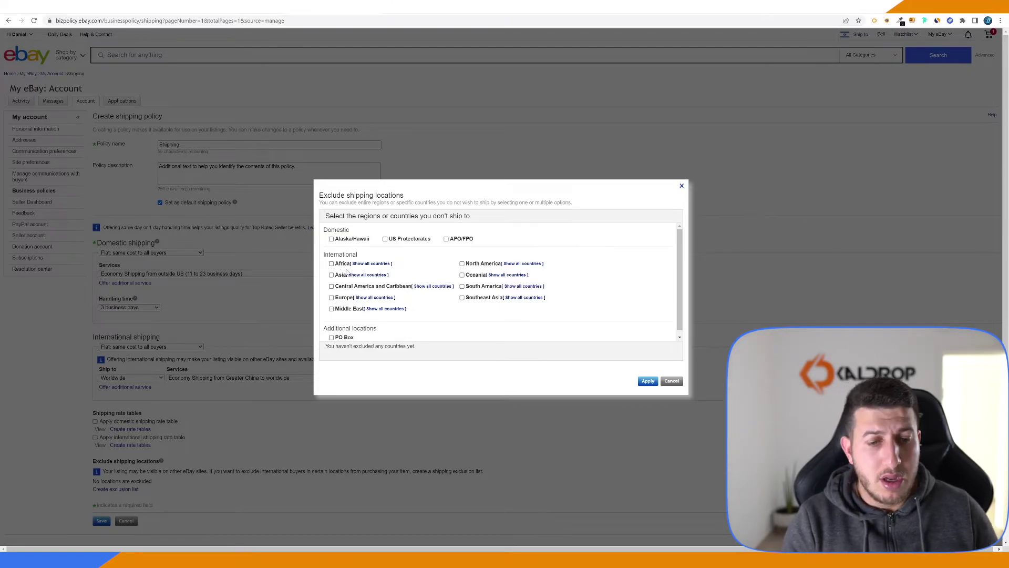
click(339, 264)
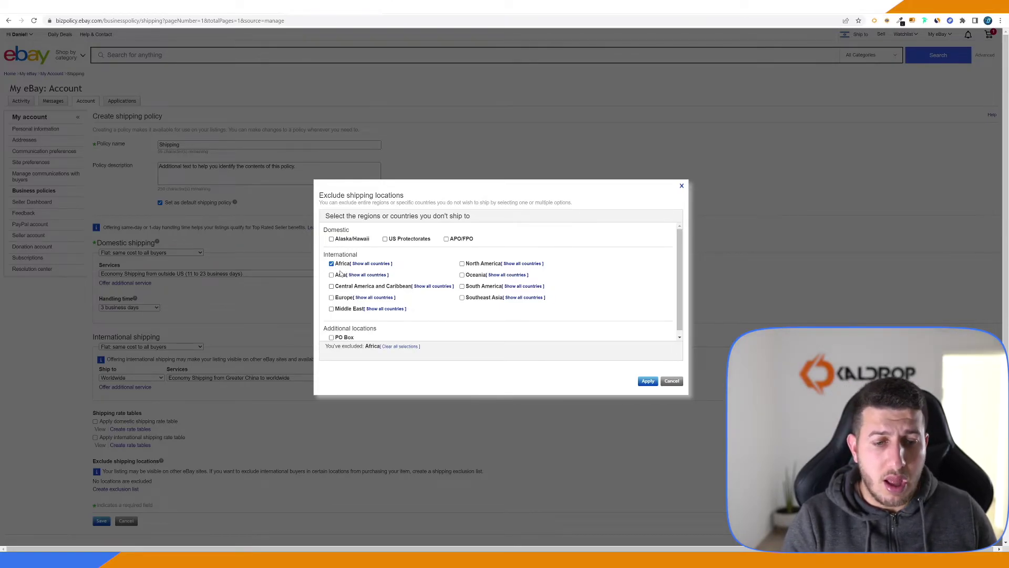
click(339, 274)
click(482, 264)
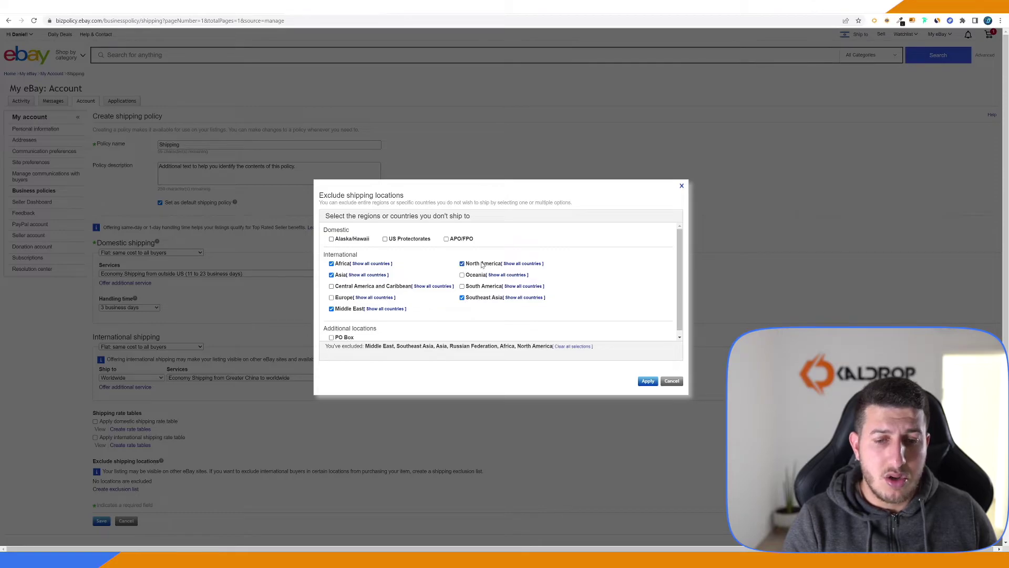
click(475, 287)
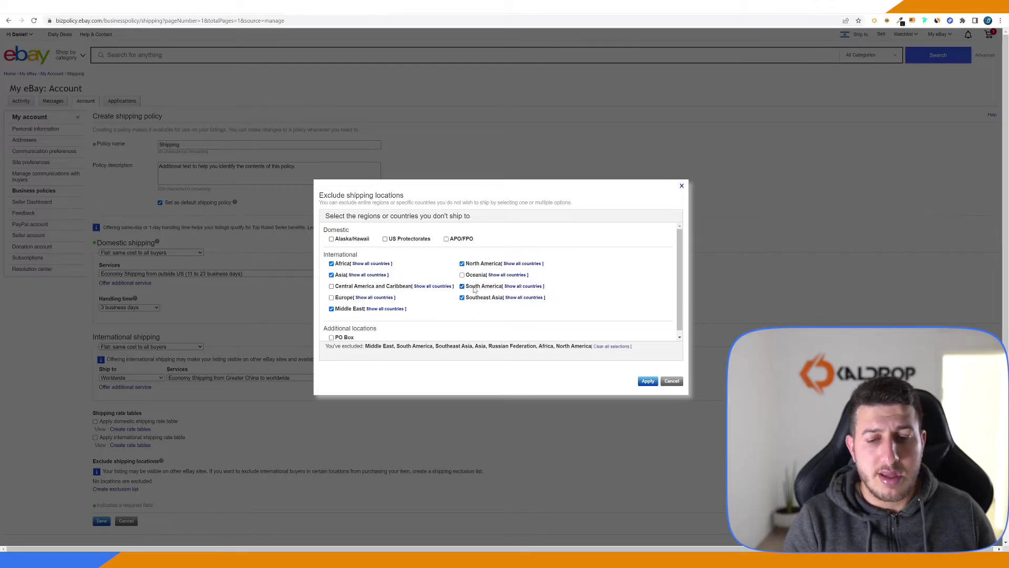
click(516, 286)
click(517, 286)
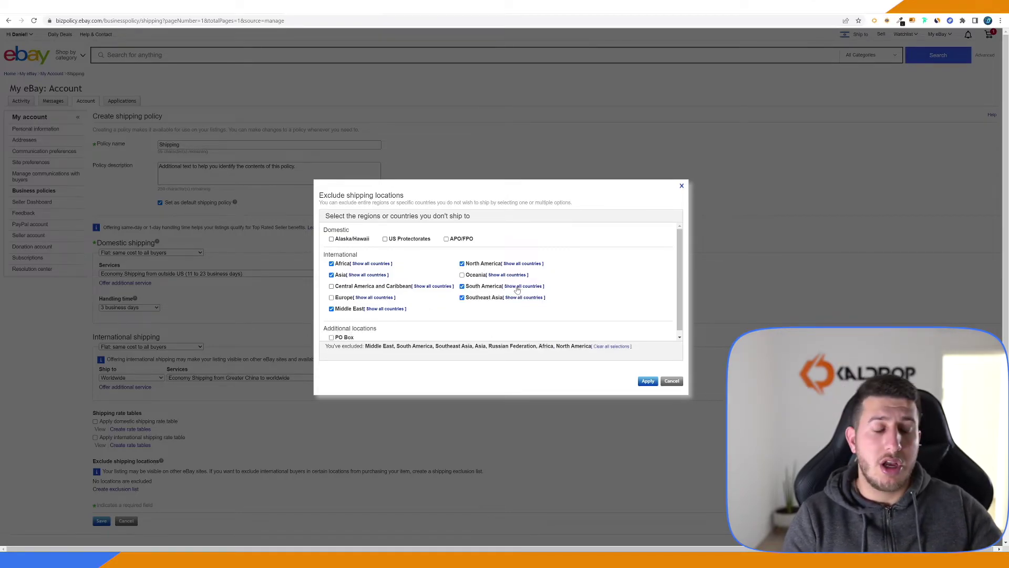
Also exclude Alaska/Hawaii, US Protectorates and APO/FPO, keep PO Boxes allowed, apply and save
click(365, 240)
click(406, 240)
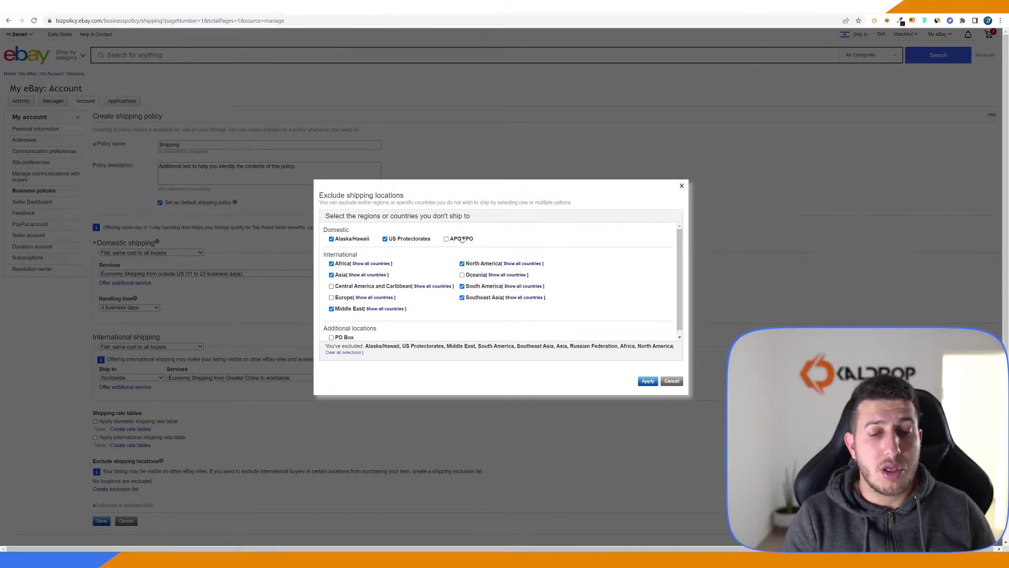
click(458, 240)
scroll(368, 284, down, 1)
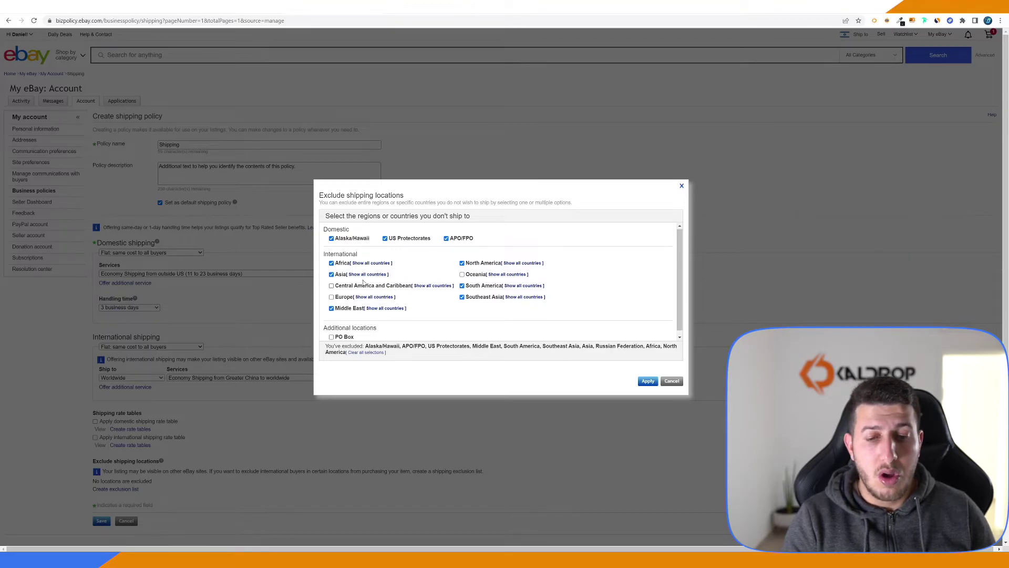
click(343, 334)
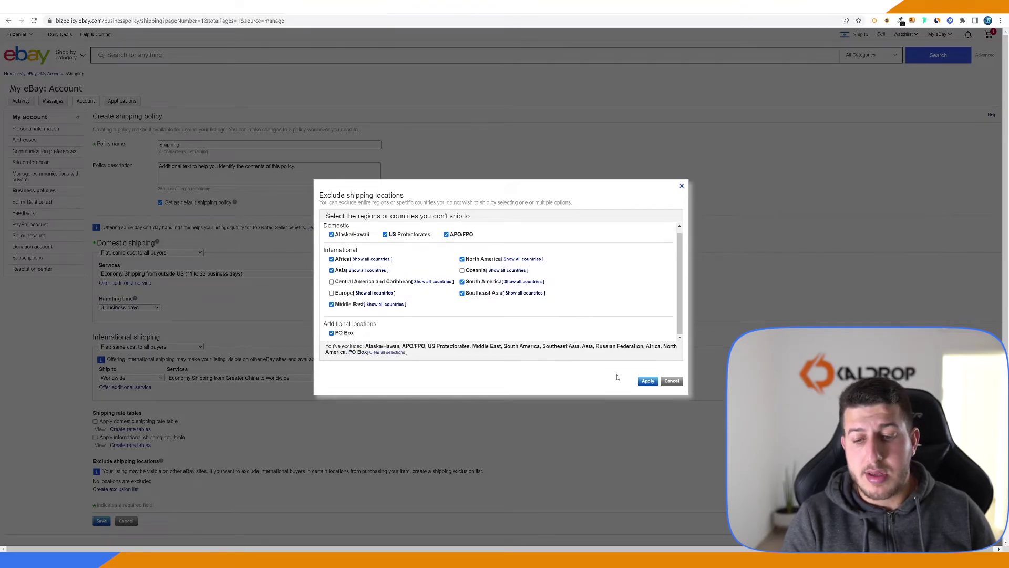
click(361, 333)
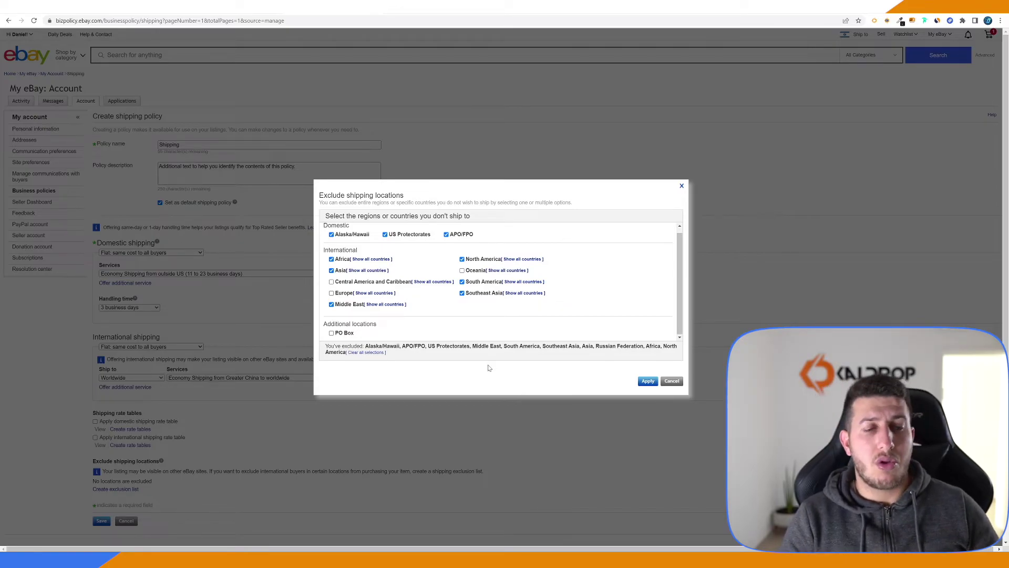
click(650, 381)
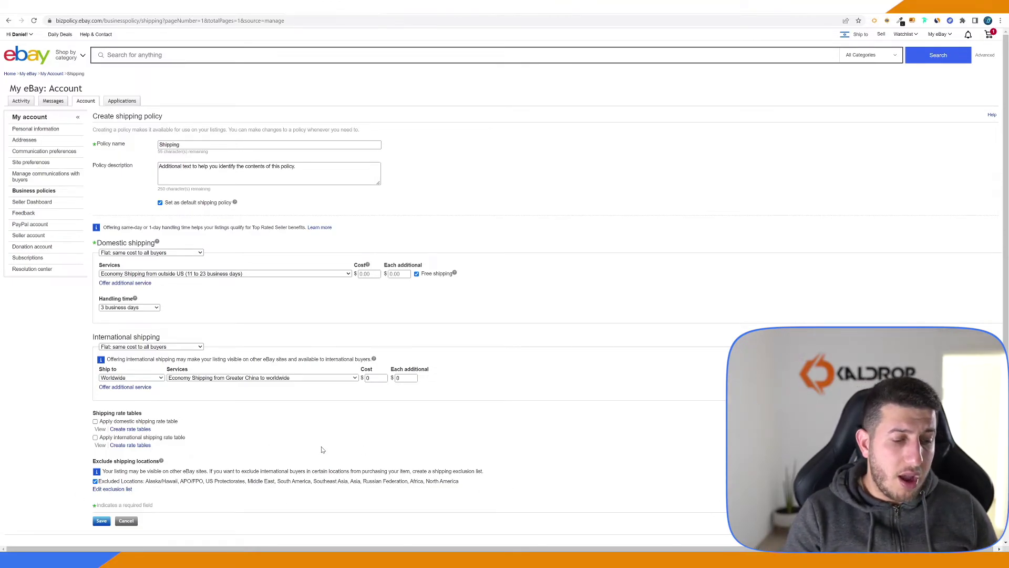
click(102, 523)
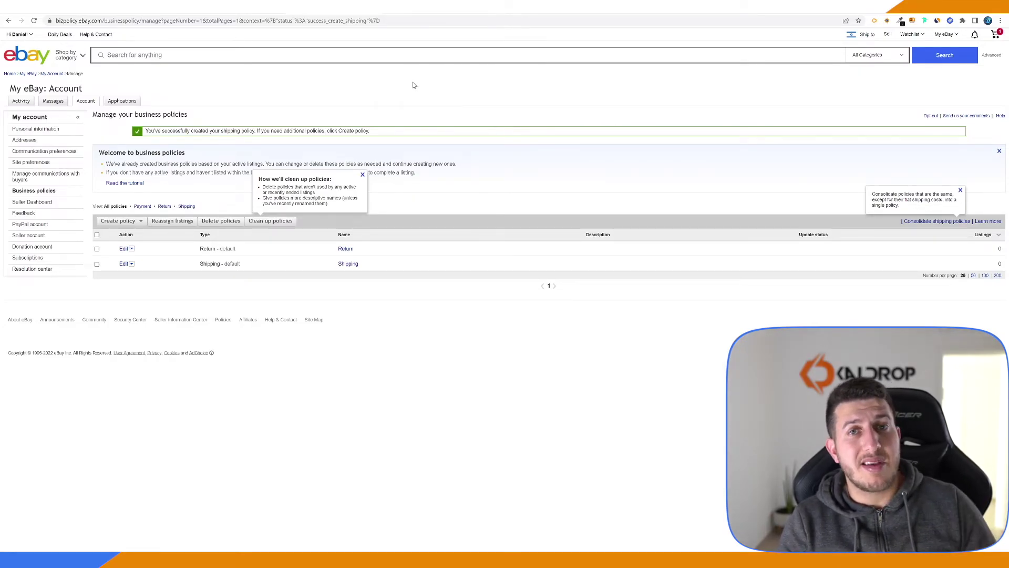
Open the seller profile's bio editor, then go to the Sell page for a new listing
mouse_move(27, 36)
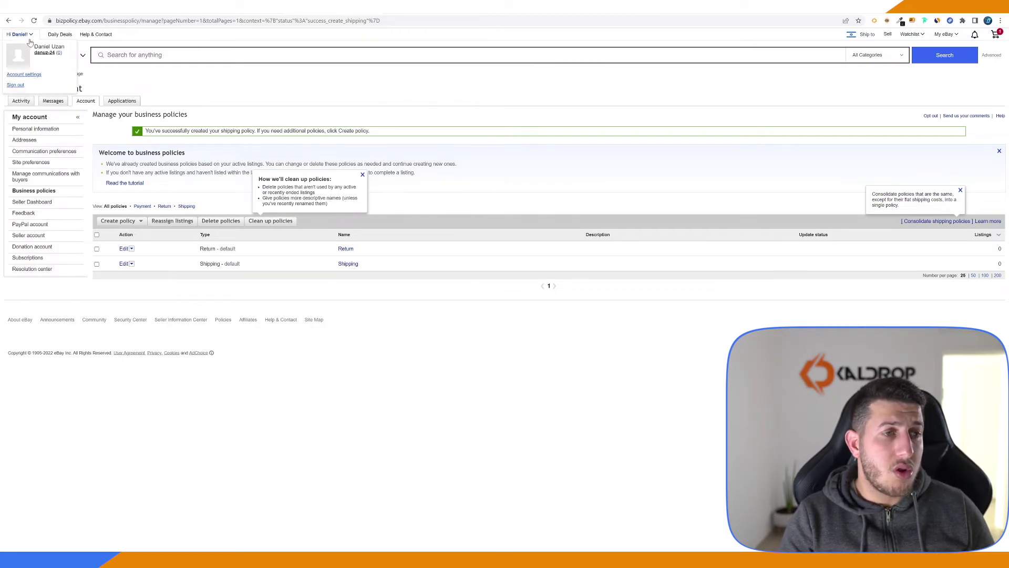
click(44, 53)
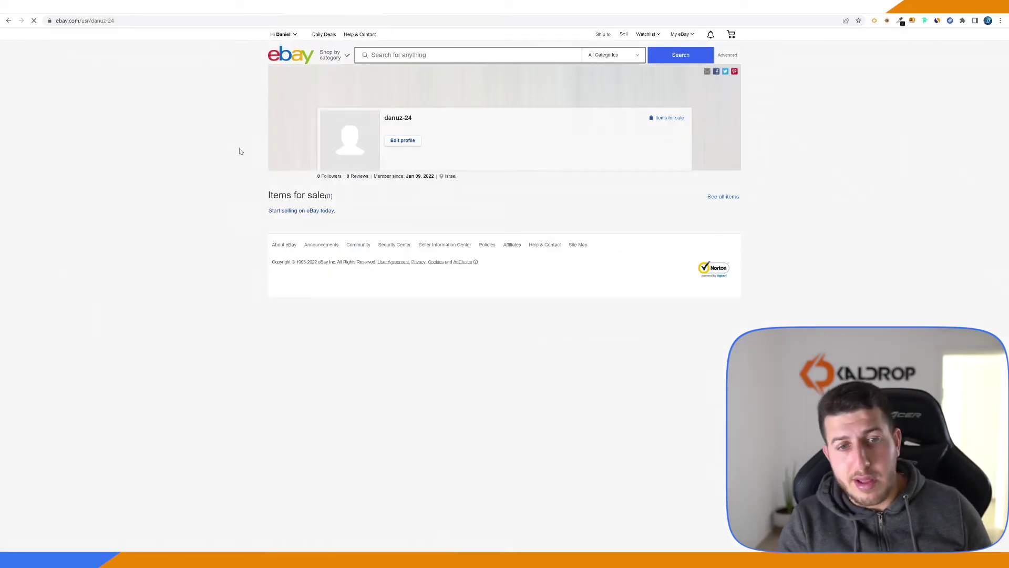
click(407, 142)
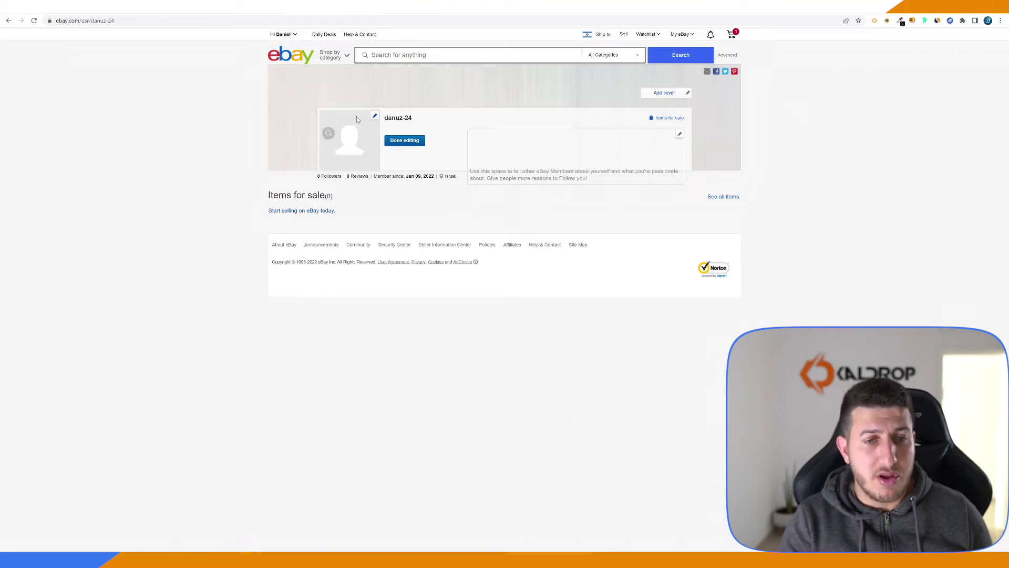
click(524, 173)
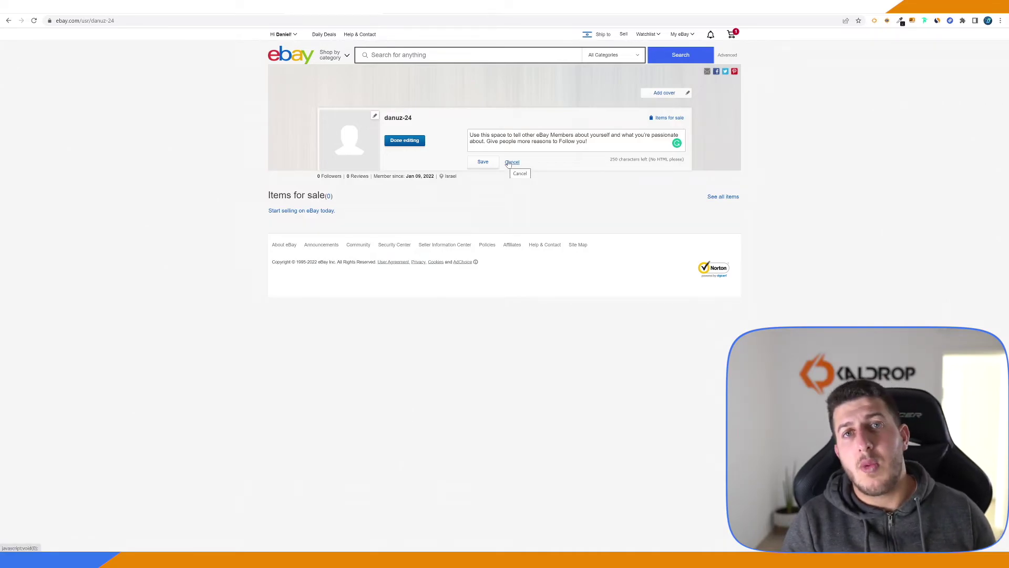
click(622, 37)
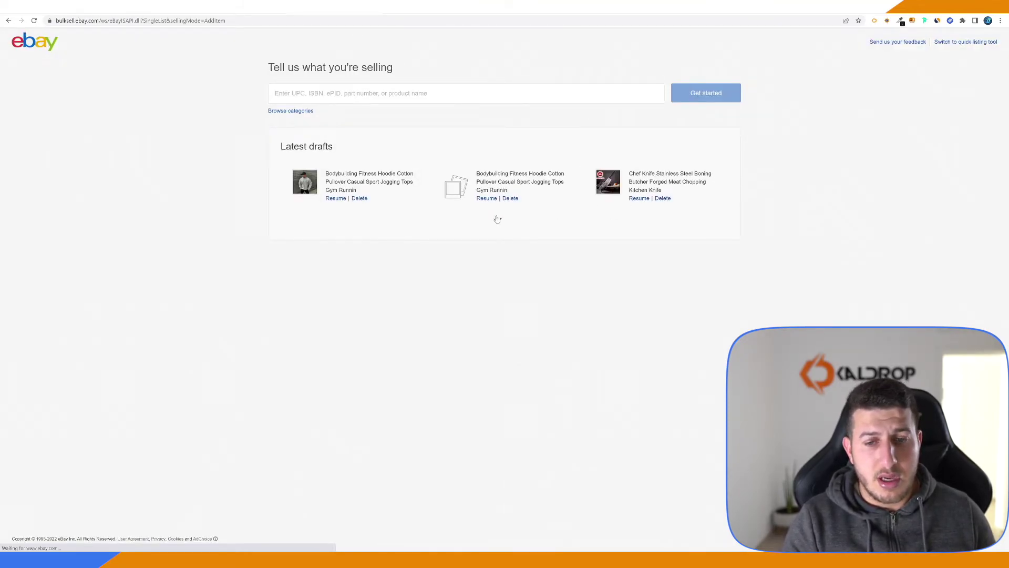
Resume the Chef Knife draft from Latest drafts and submit it with List item
click(498, 219)
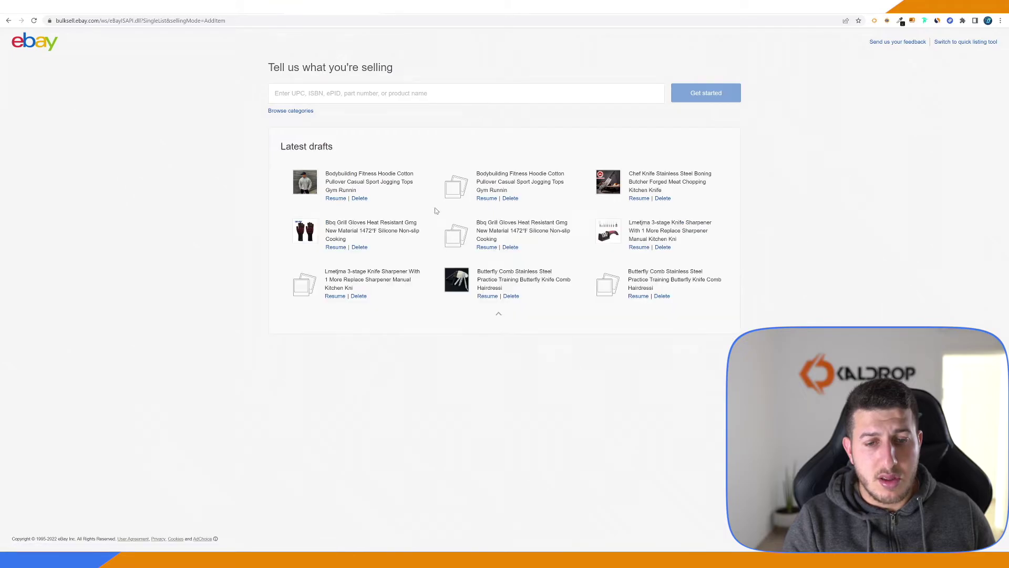
click(633, 198)
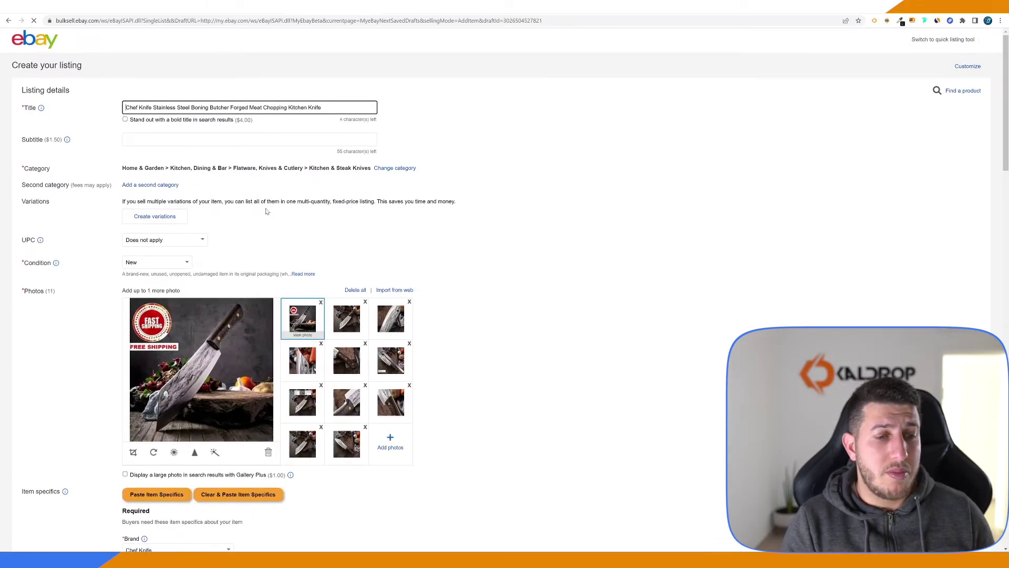
scroll(270, 146, down, 7)
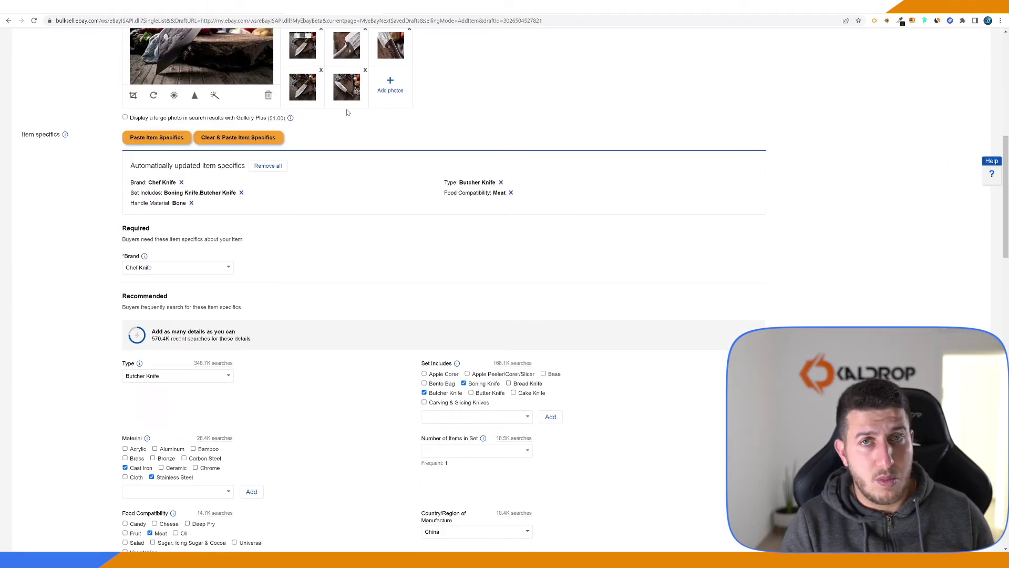
scroll(279, 128, down, 13)
scroll(547, 157, down, 15)
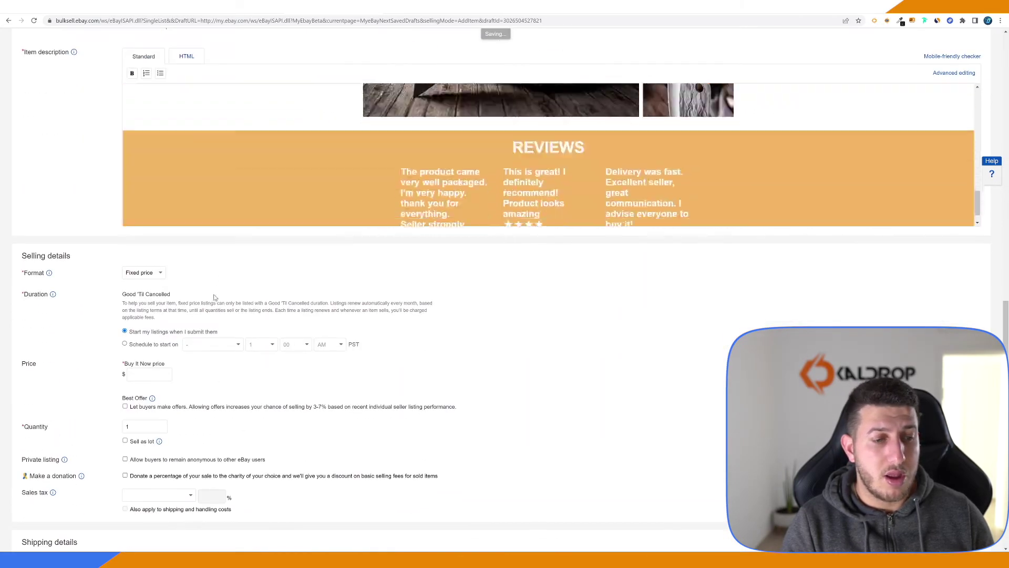
click(56, 517)
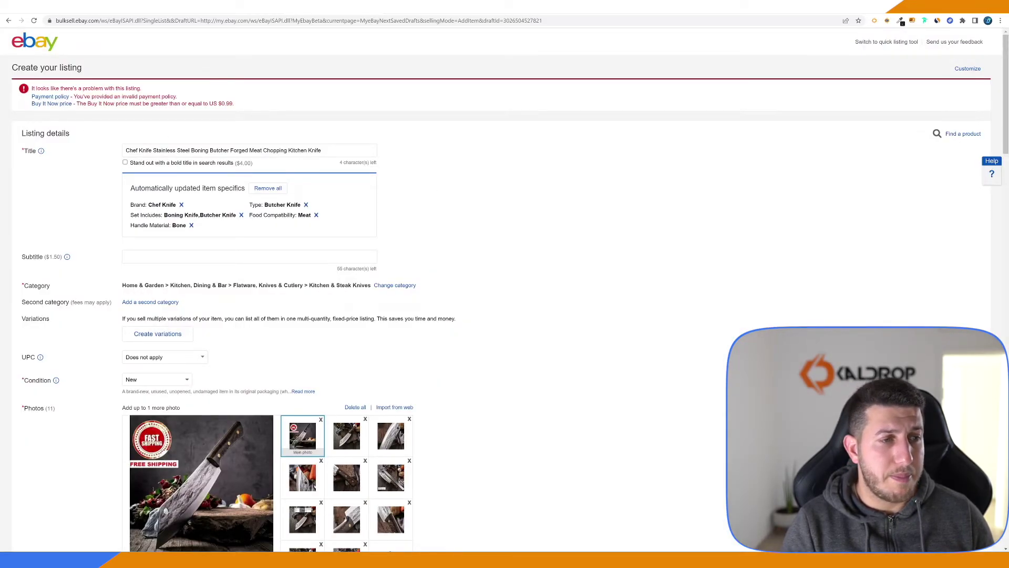
Create and save a new payment policy named PayPal for the listing
click(62, 96)
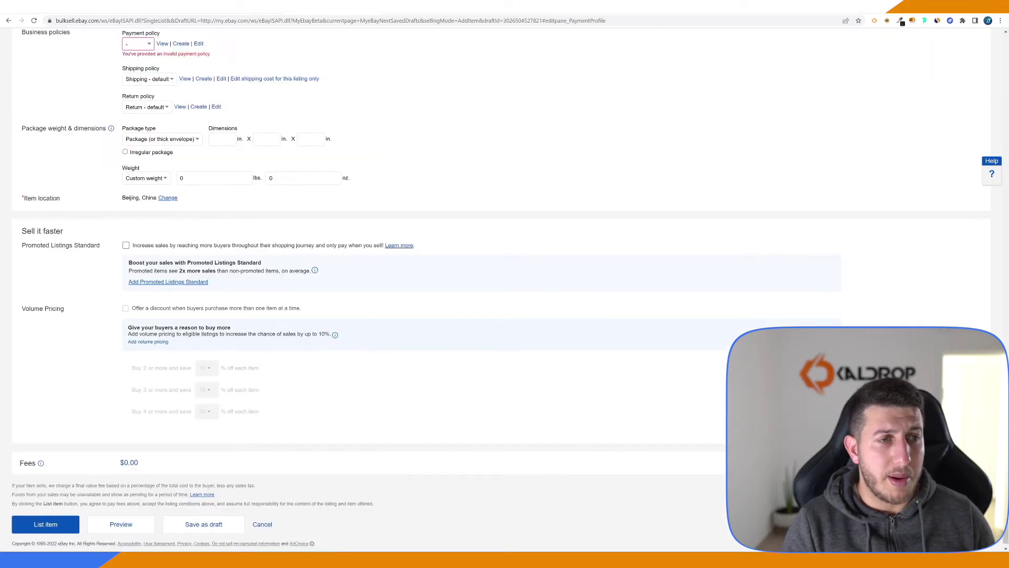
click(180, 45)
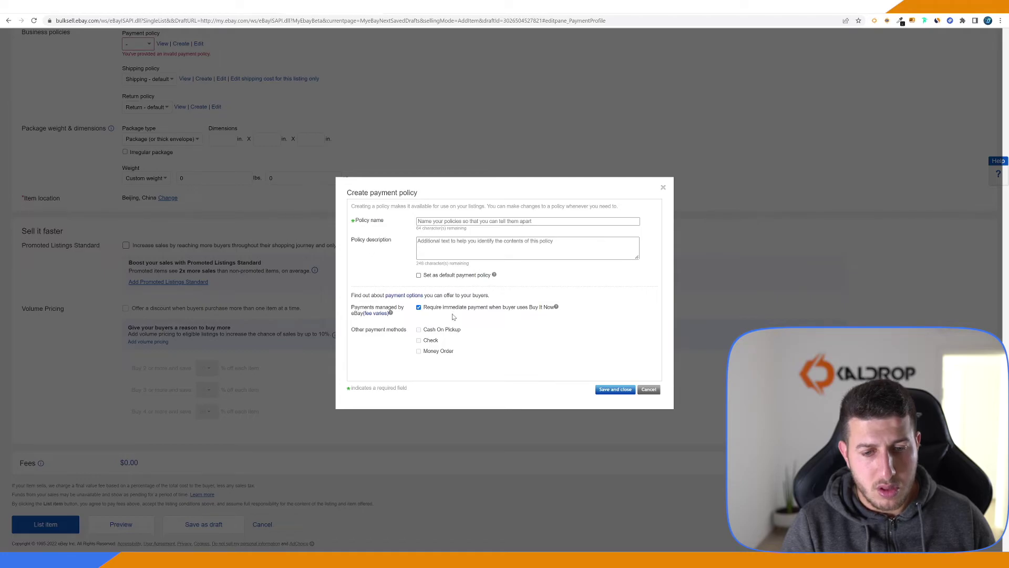
click(441, 221)
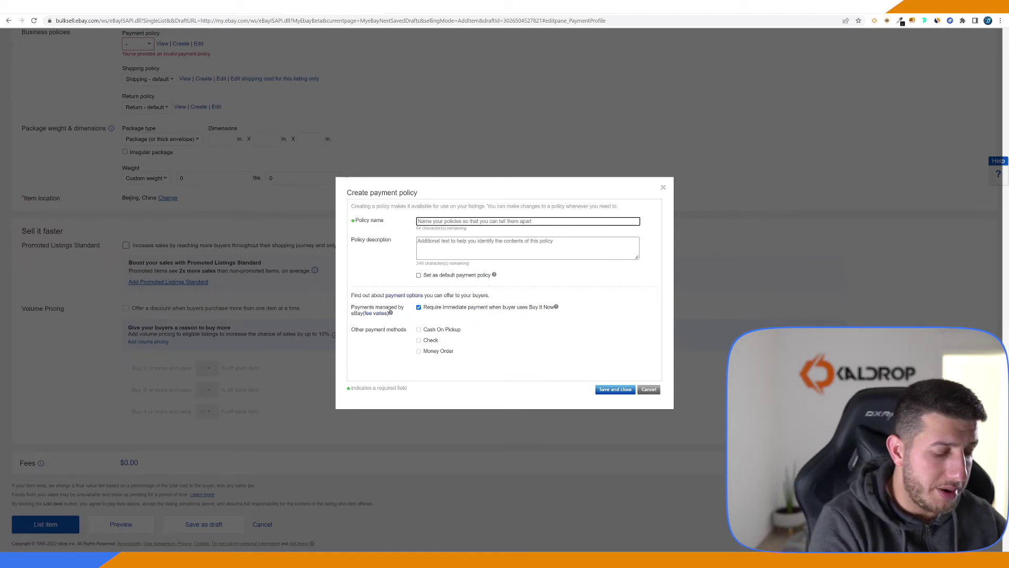
text(PayPal)
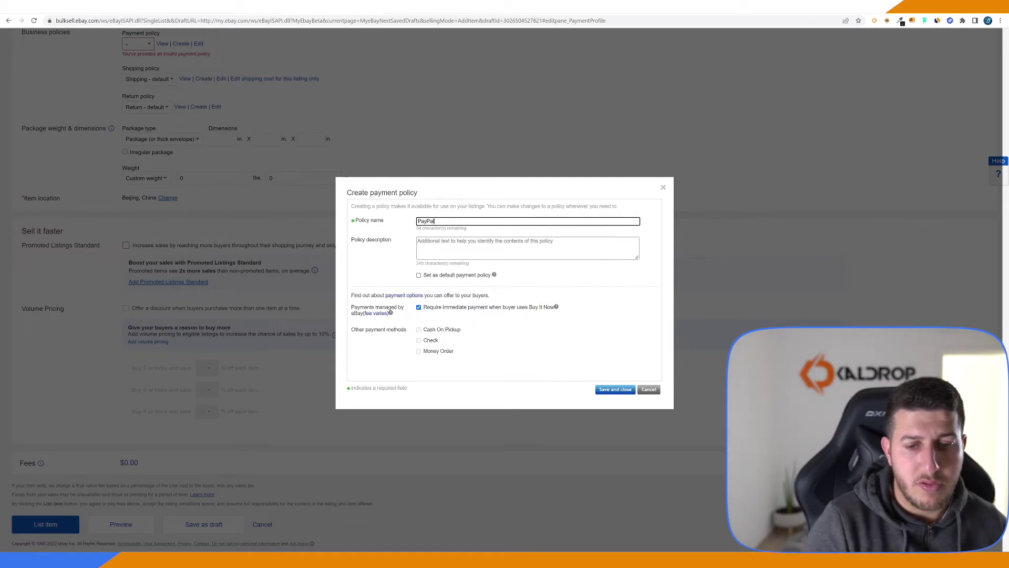
click(612, 390)
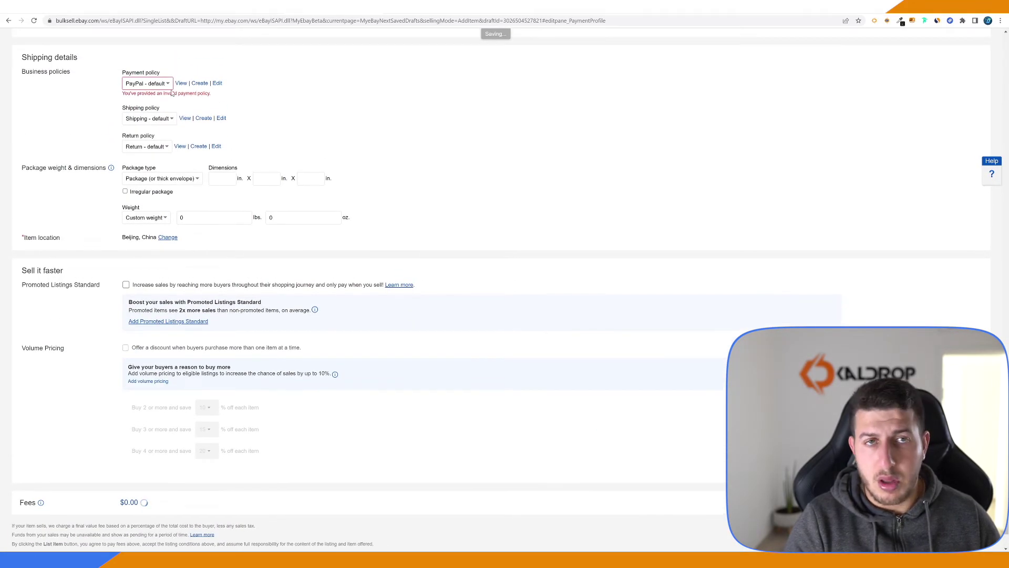
Set the Buy It Now price to 50 and resubmit the listing
scroll(172, 92, up, 20)
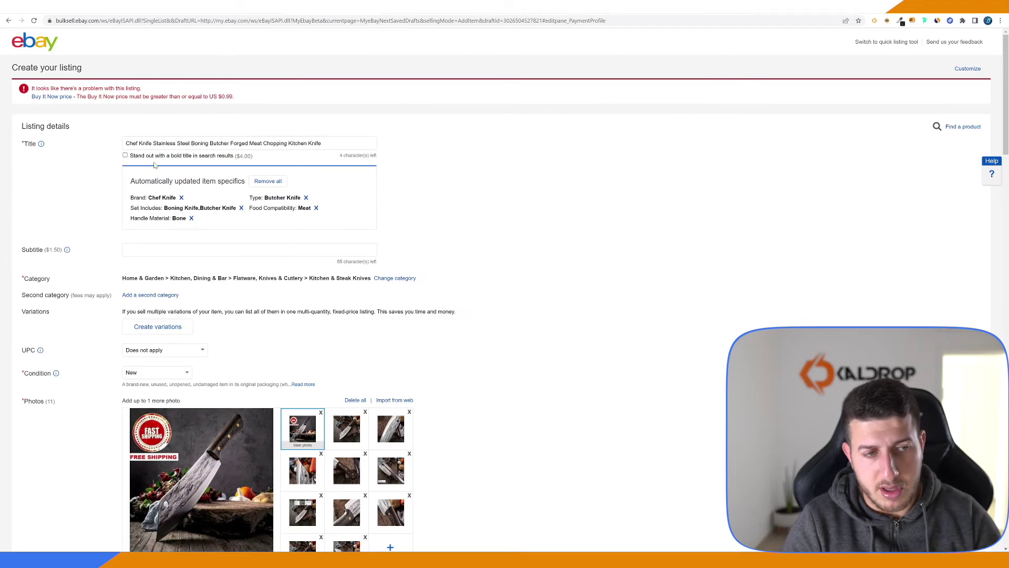
scroll(154, 165, down, 15)
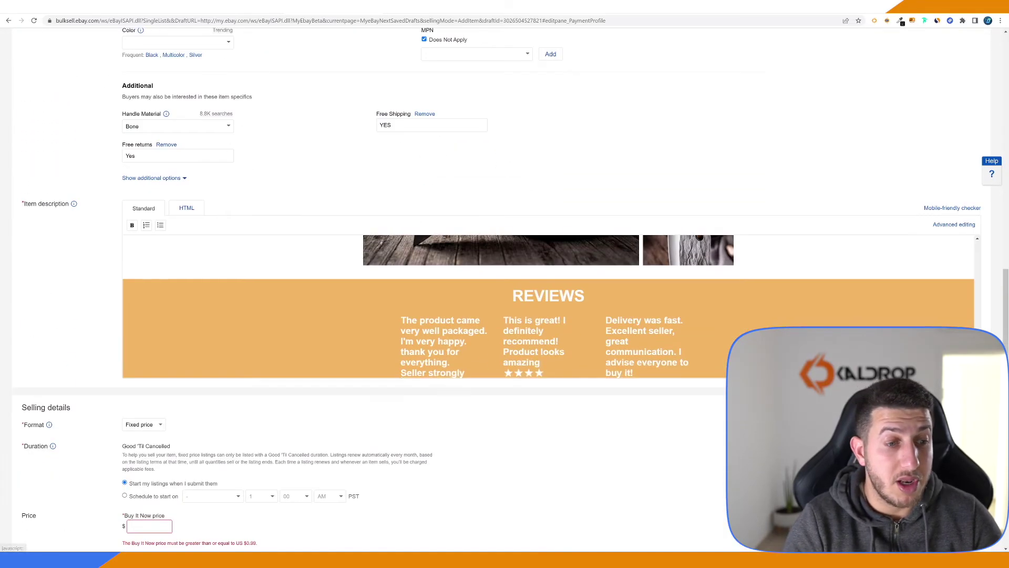
scroll(165, 251, down, 8)
click(149, 132)
text(50)
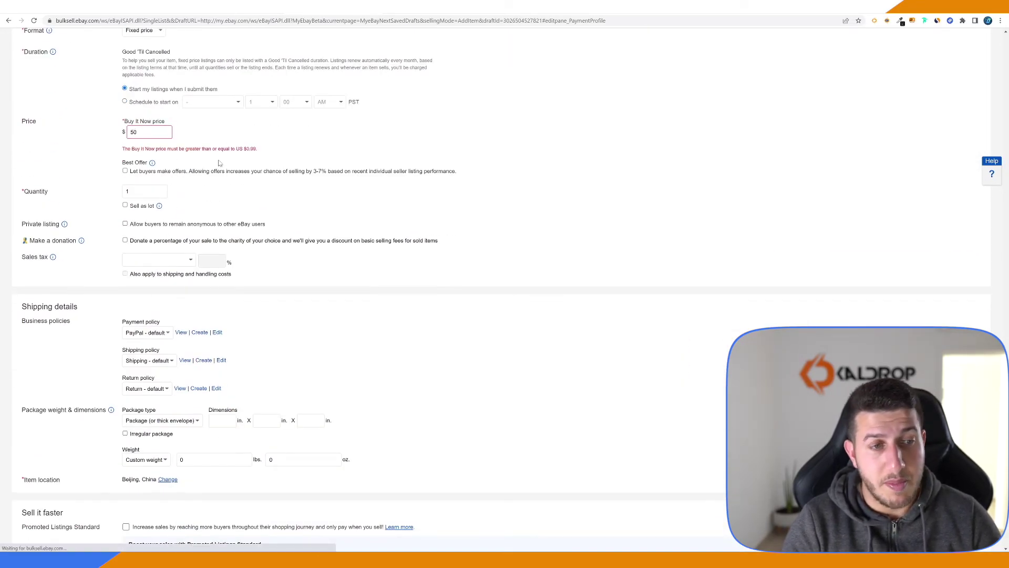
scroll(220, 163, down, 5)
click(45, 515)
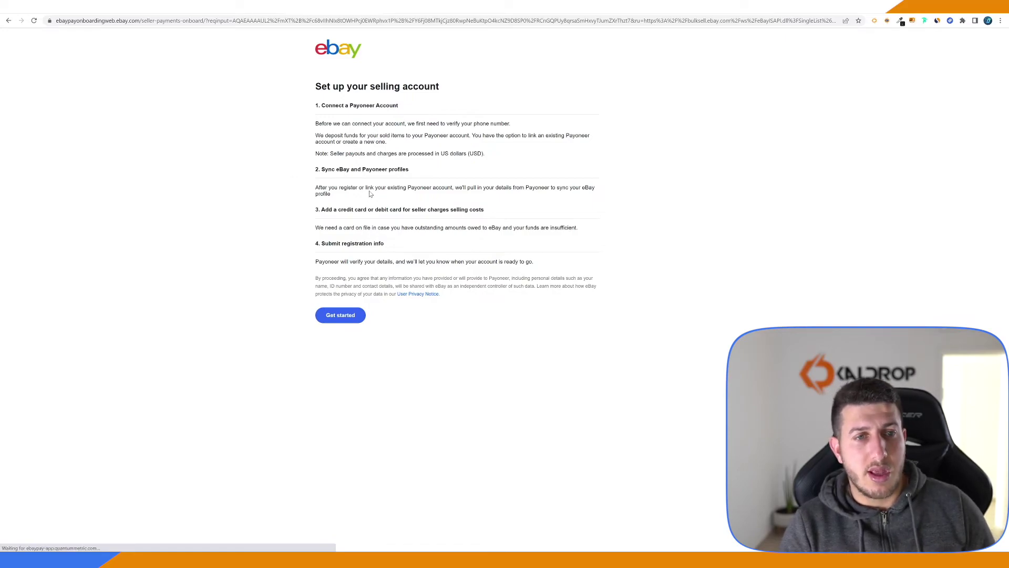
Begin the Payoneer selling account setup with Get started
click(353, 315)
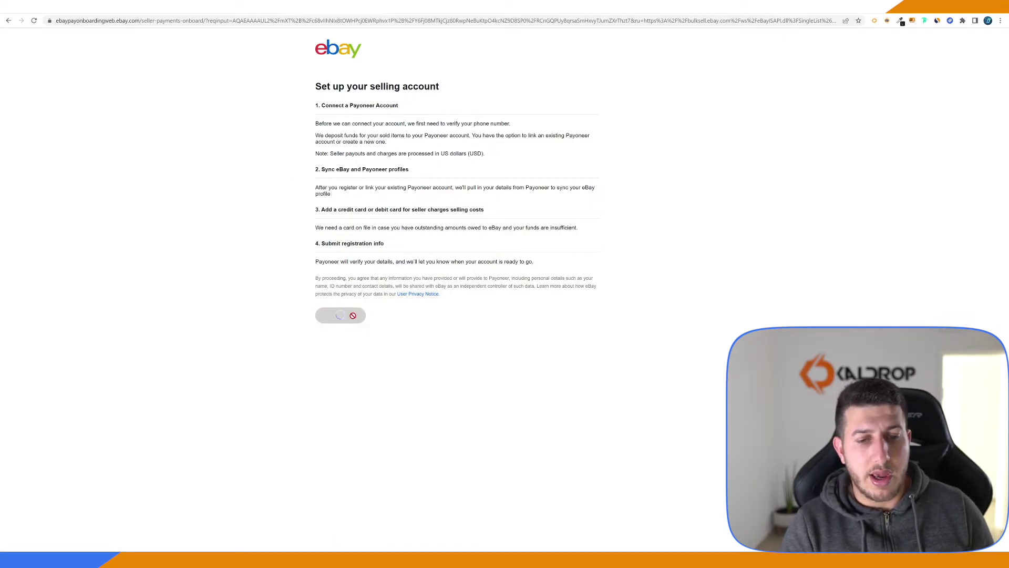